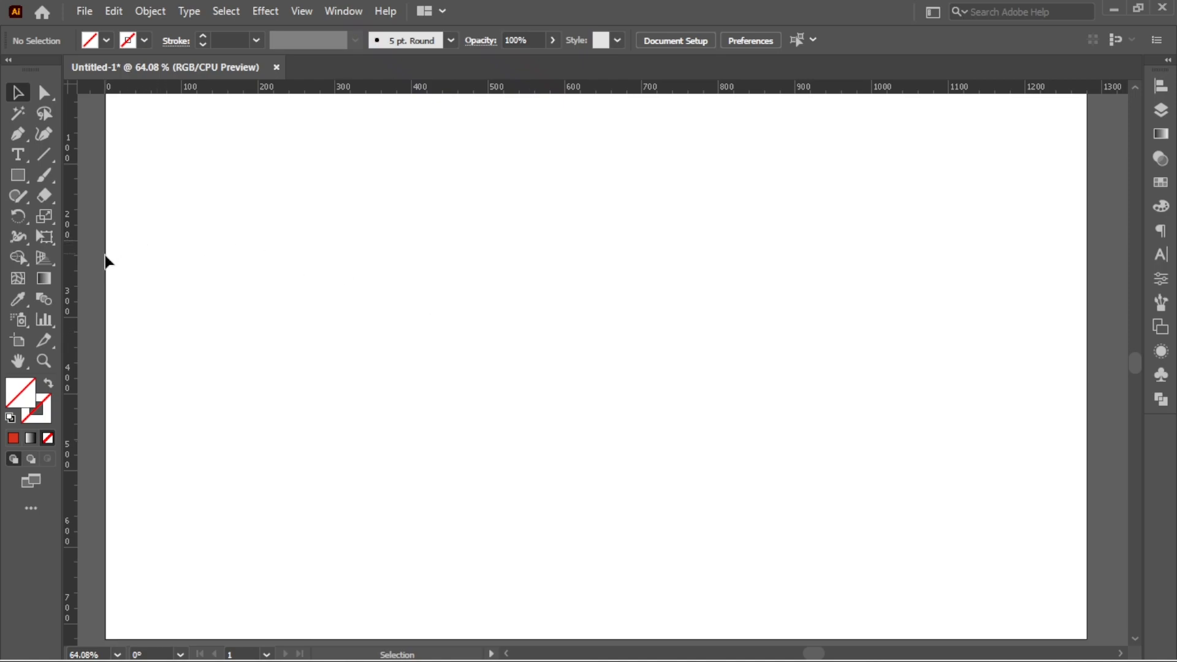
- Add one vertical and one horizontal guide and centre both on the artboard
{"action": "left_click_drag", "start_coordinate": [75, 270], "coordinate": [616, 279]}
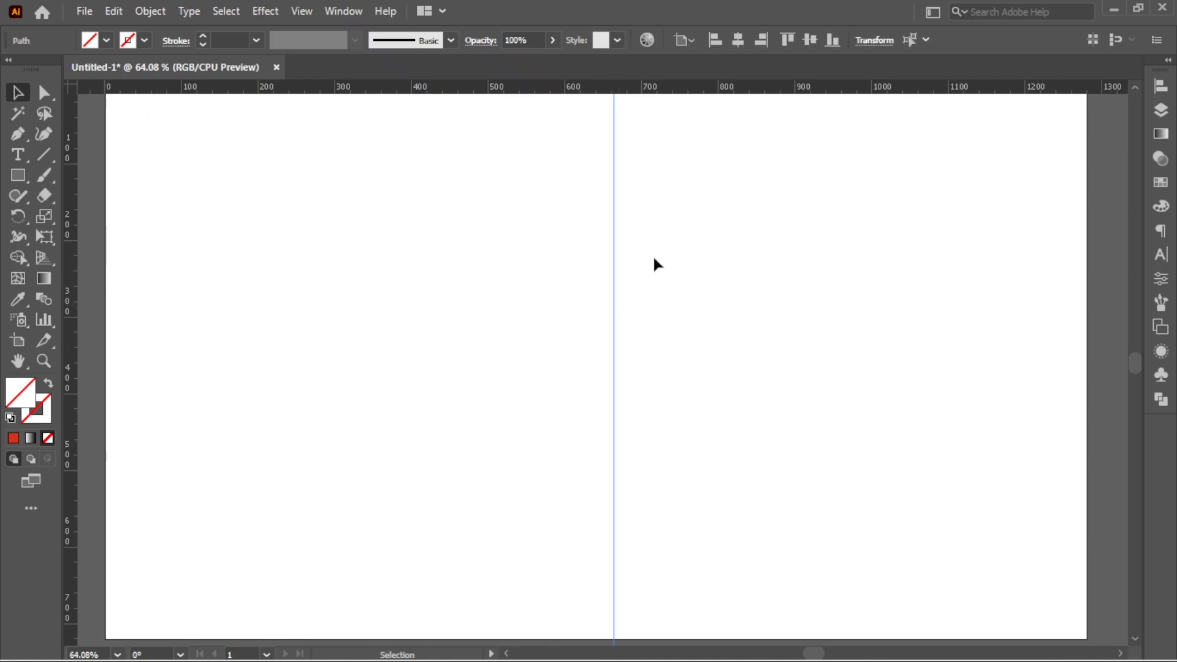
{"action": "left_click_drag", "start_coordinate": [690, 95], "coordinate": [692, 402]}
{"action": "left_click_drag", "start_coordinate": [747, 232], "coordinate": [501, 490]}
{"action": "left_click", "coordinate": [1160, 86]}
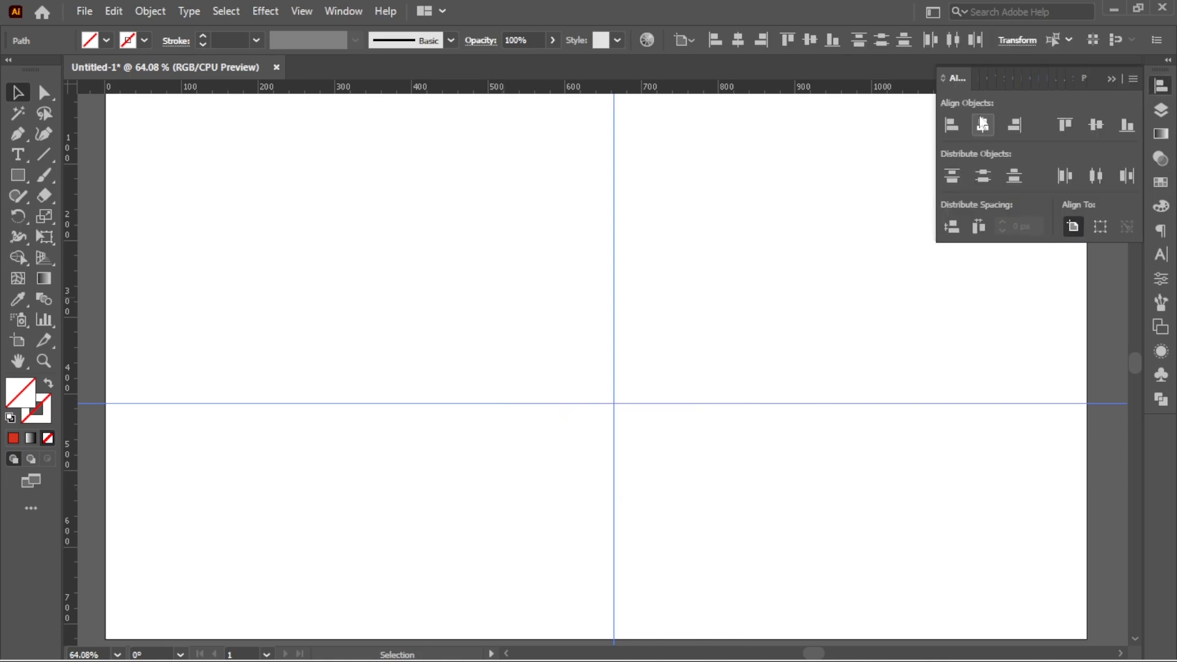
{"action": "left_click", "coordinate": [982, 126]}
{"action": "left_click", "coordinate": [1095, 126]}
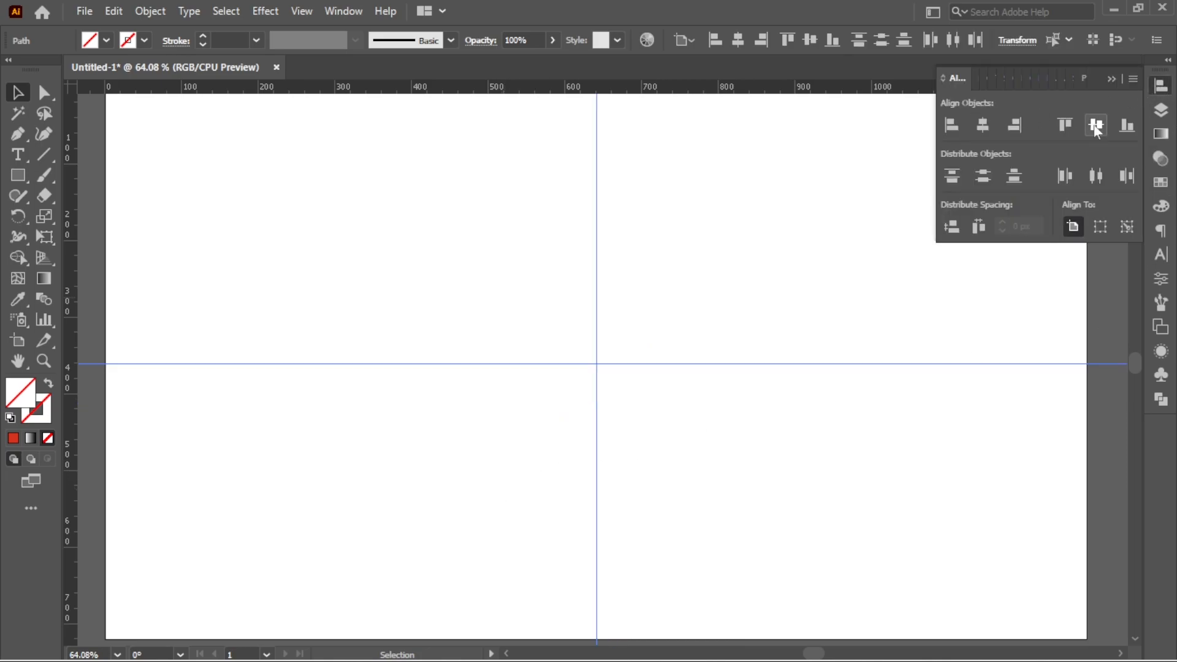
{"action": "left_click", "coordinate": [1112, 79]}
- Select both centre guides and lock them
{"action": "left_click_drag", "start_coordinate": [717, 236], "coordinate": [545, 406]}
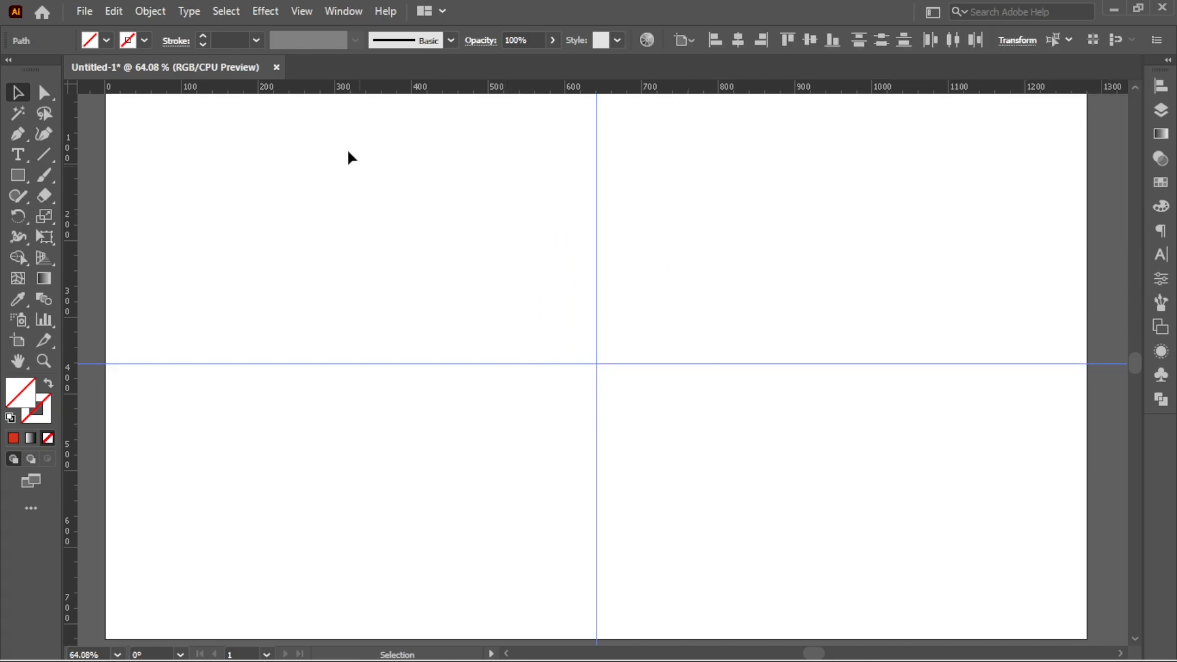
{"action": "left_click", "coordinate": [165, 16]}
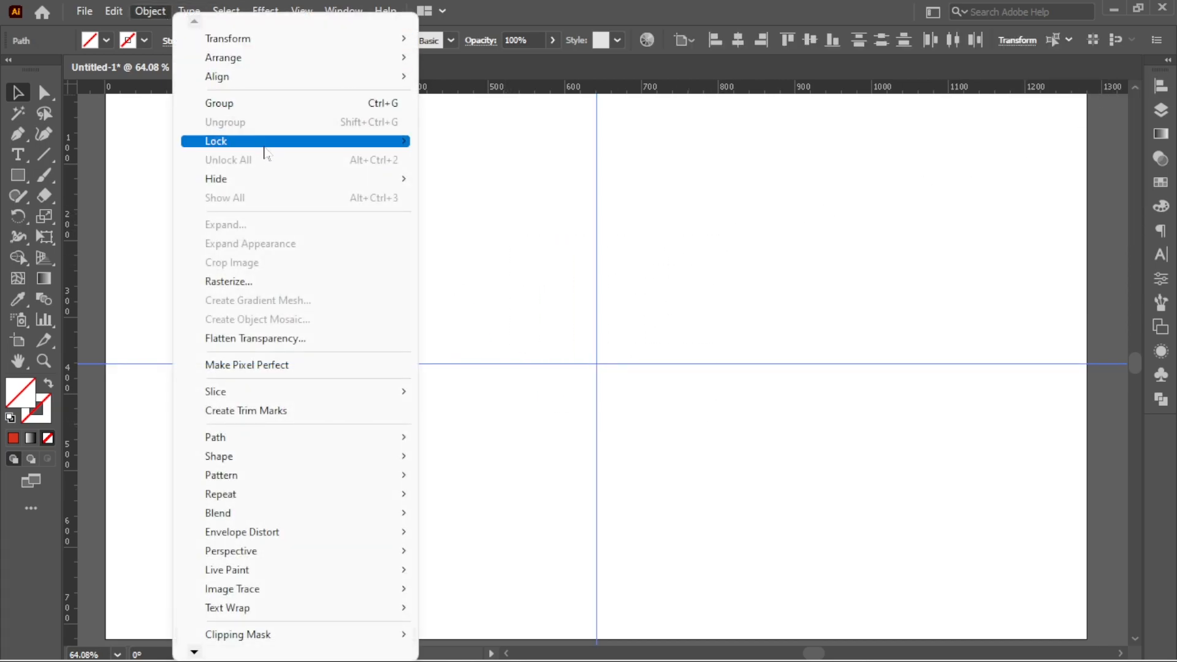
{"action": "mouse_move", "coordinate": [364, 144]}
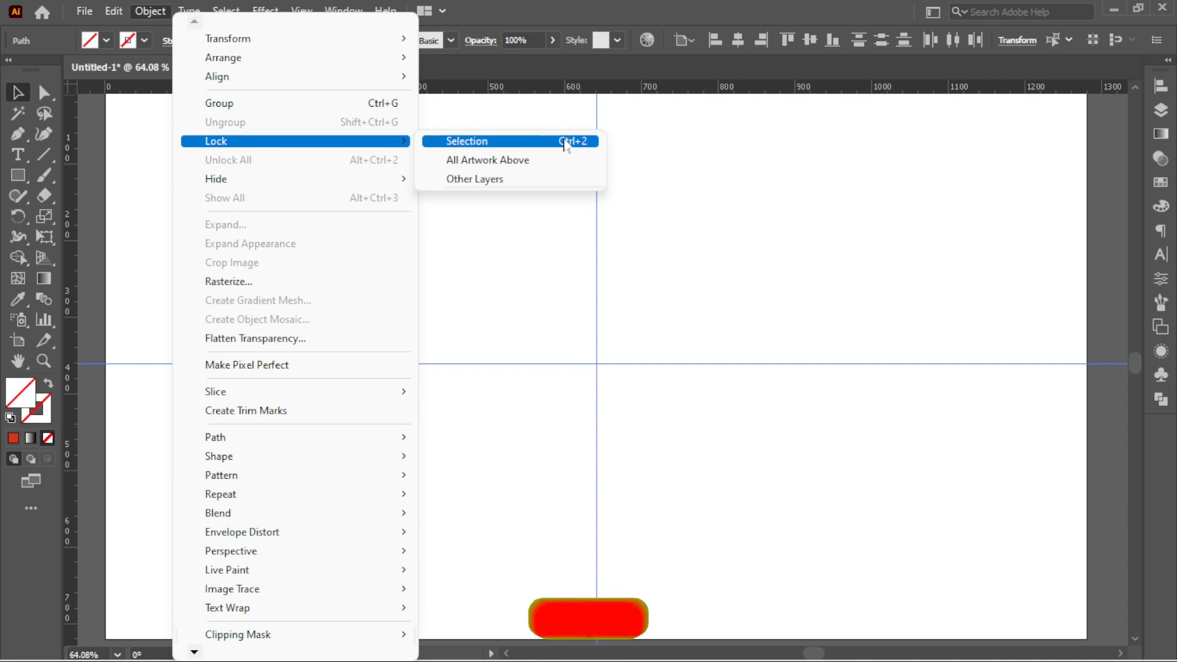
{"action": "left_click", "coordinate": [585, 142]}
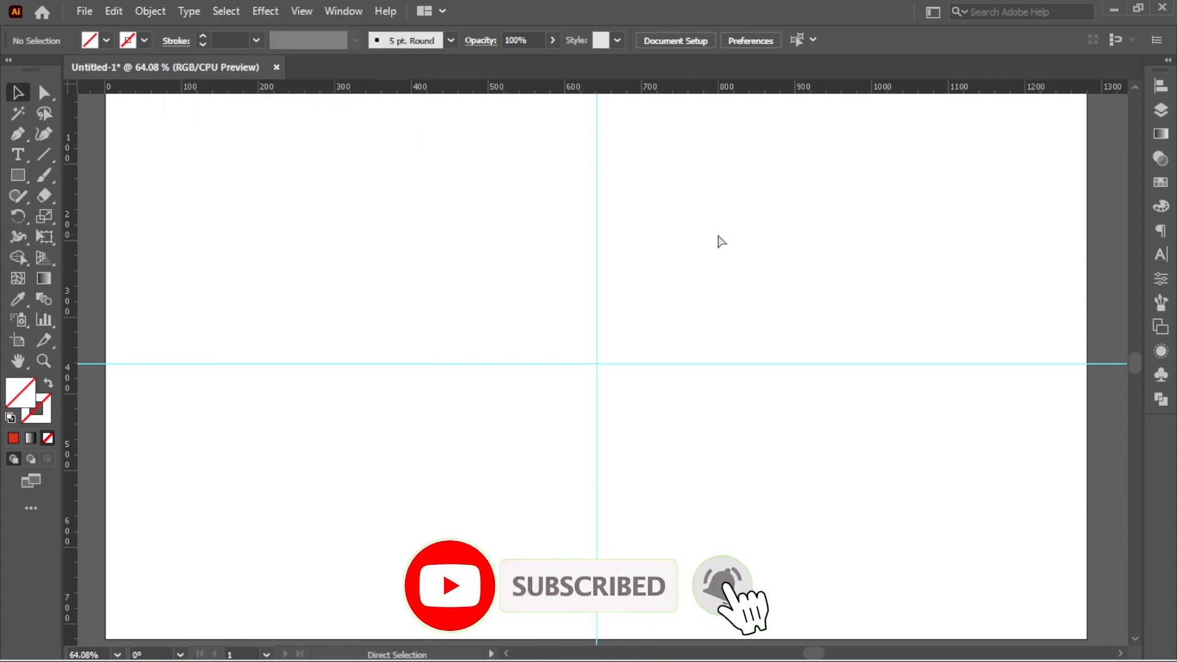
- Create a six-sided polygon with a 200 px radius, centred on the intersection of the guides
{"action": "scroll", "coordinate": [718, 235], "scroll_direction": "down", "scroll_amount": 1}
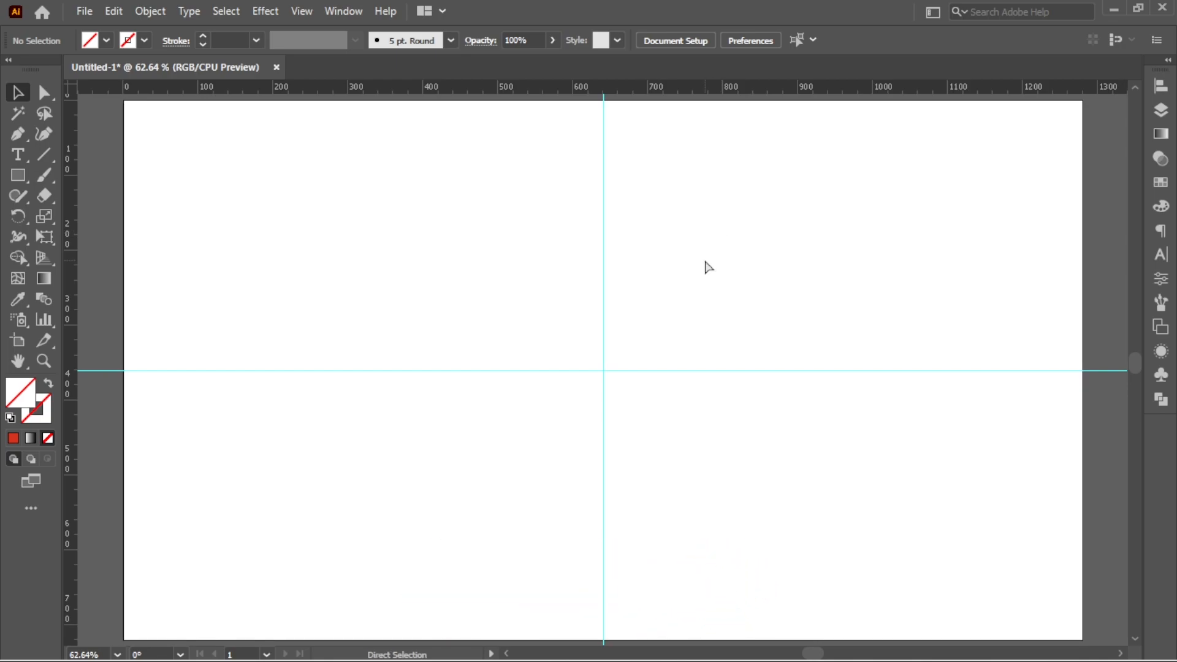
{"action": "scroll", "coordinate": [704, 258], "scroll_direction": "up", "scroll_amount": 1}
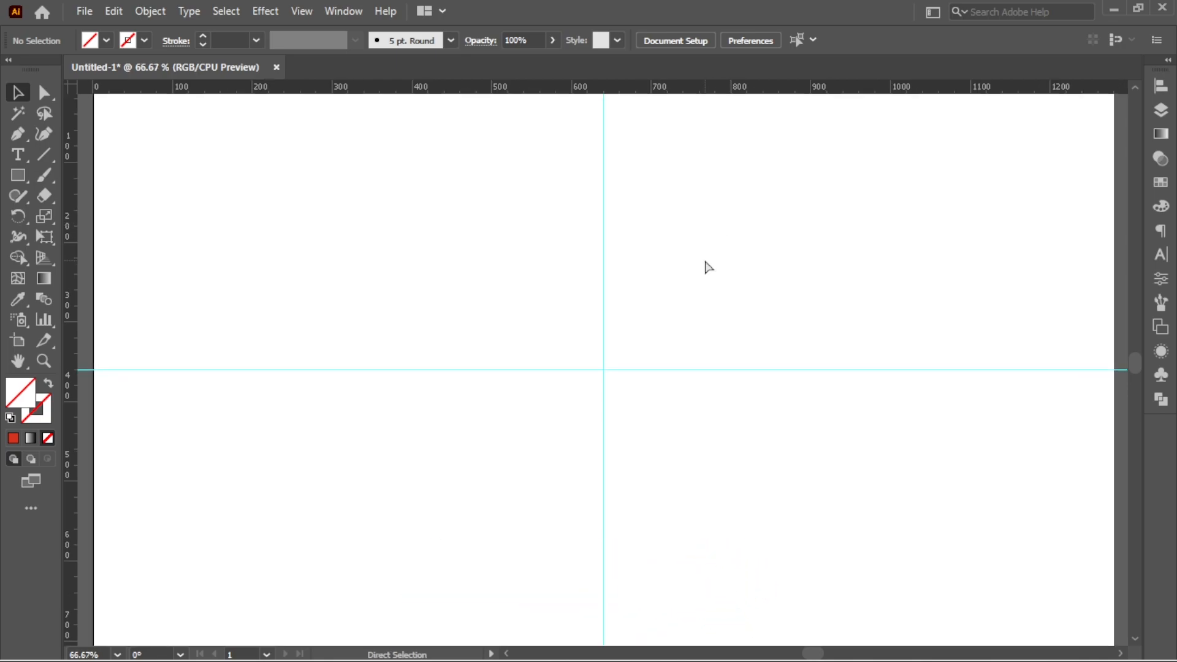
{"action": "left_click", "coordinate": [24, 175]}
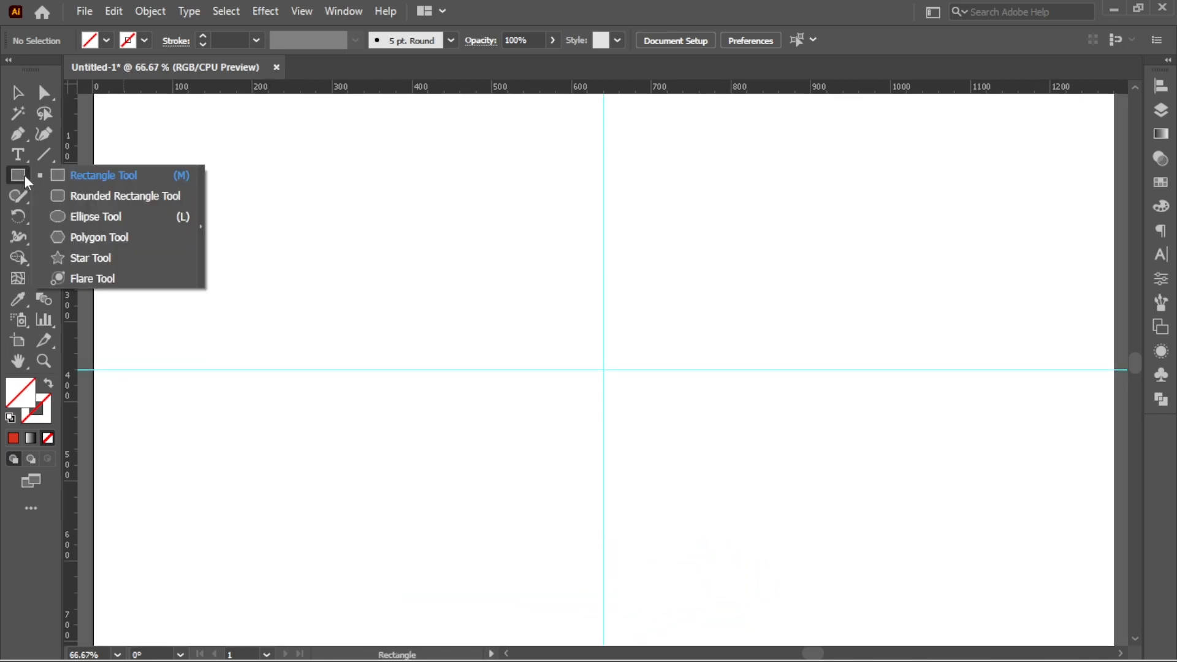
{"action": "left_click", "coordinate": [83, 236]}
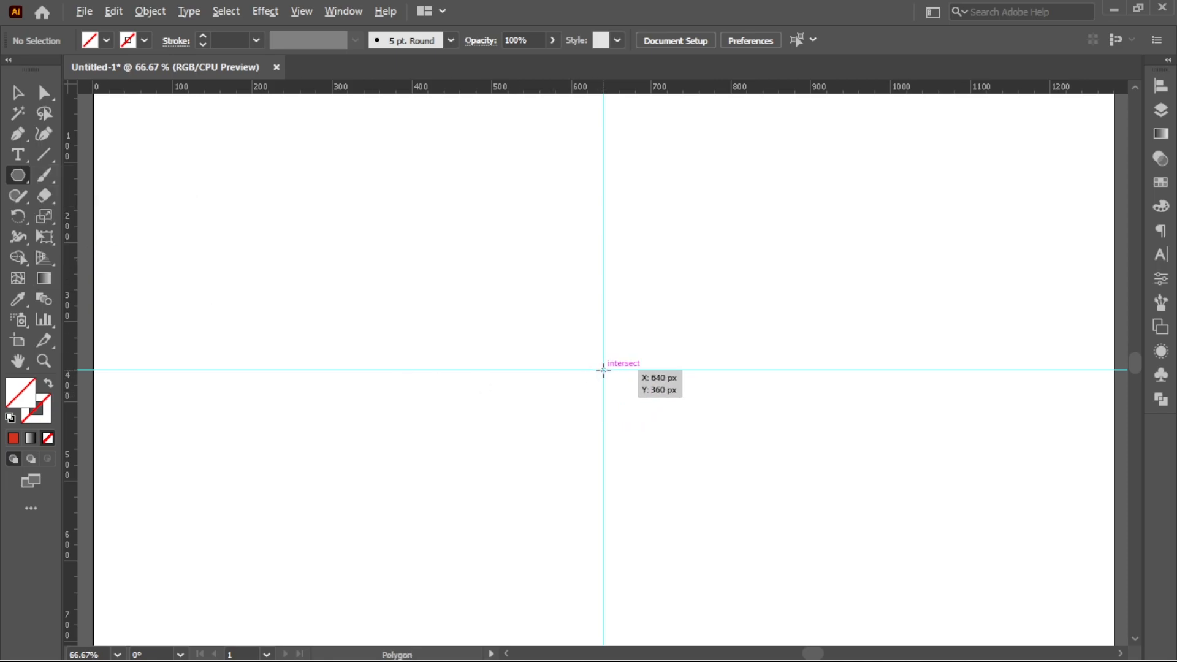
{"action": "key", "text": "super+space"}
{"action": "left_click", "coordinate": [604, 370]}
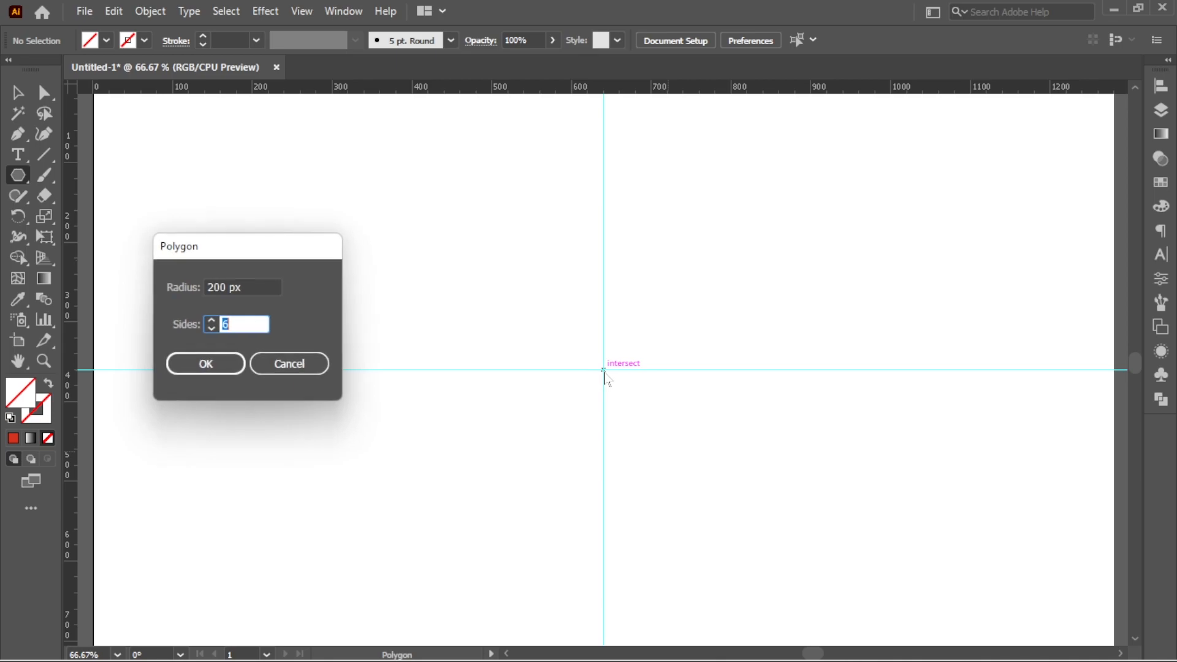
{"action": "left_click", "coordinate": [214, 362]}
{"action": "key", "text": "v"}
{"action": "left_click_drag", "start_coordinate": [771, 232], "coordinate": [630, 453]}
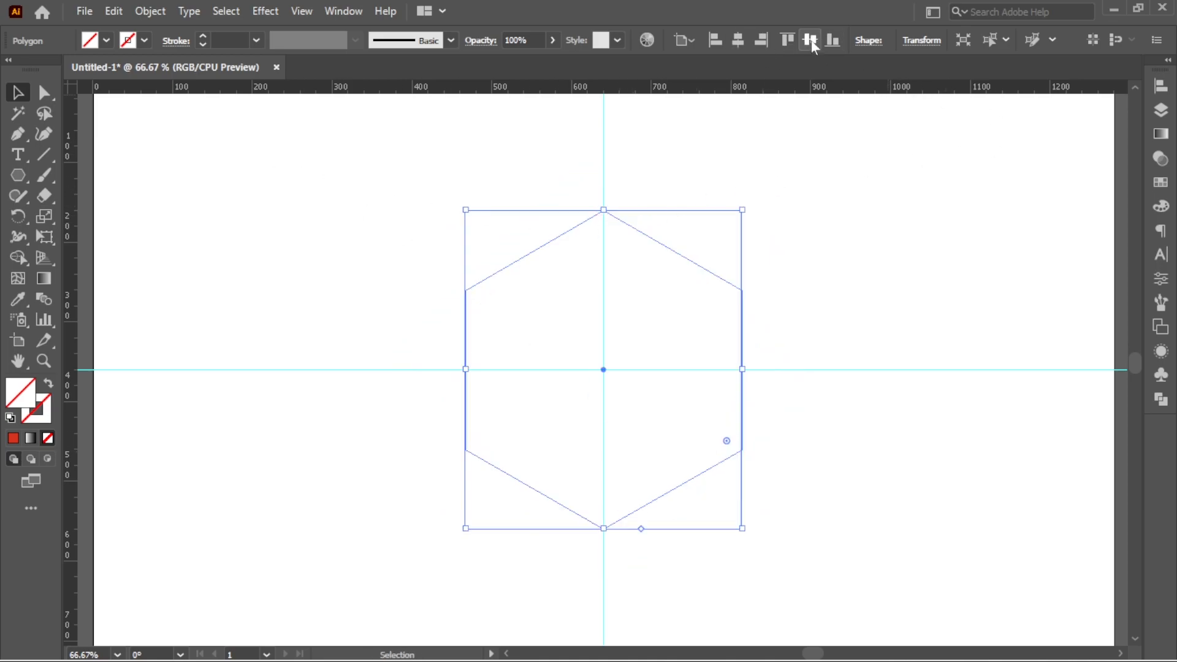
- Give the hexagon a black stroke with a 4 pt weight
{"action": "left_click", "coordinate": [144, 40]}
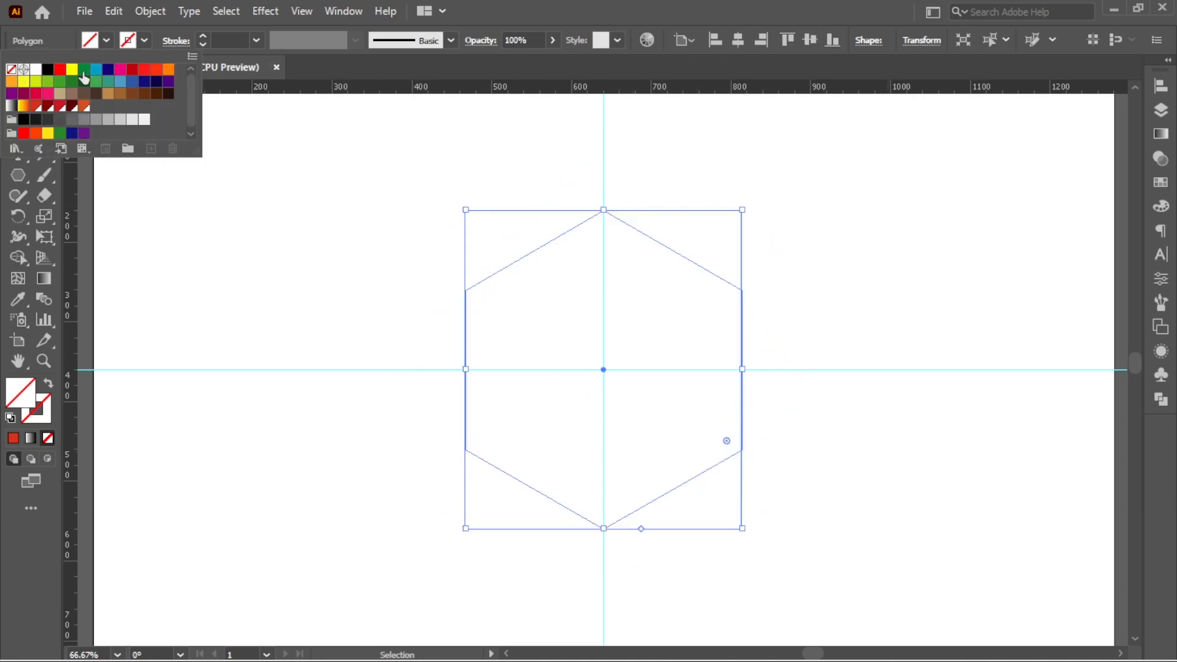
{"action": "left_click", "coordinate": [57, 73]}
{"action": "left_click", "coordinate": [256, 40]}
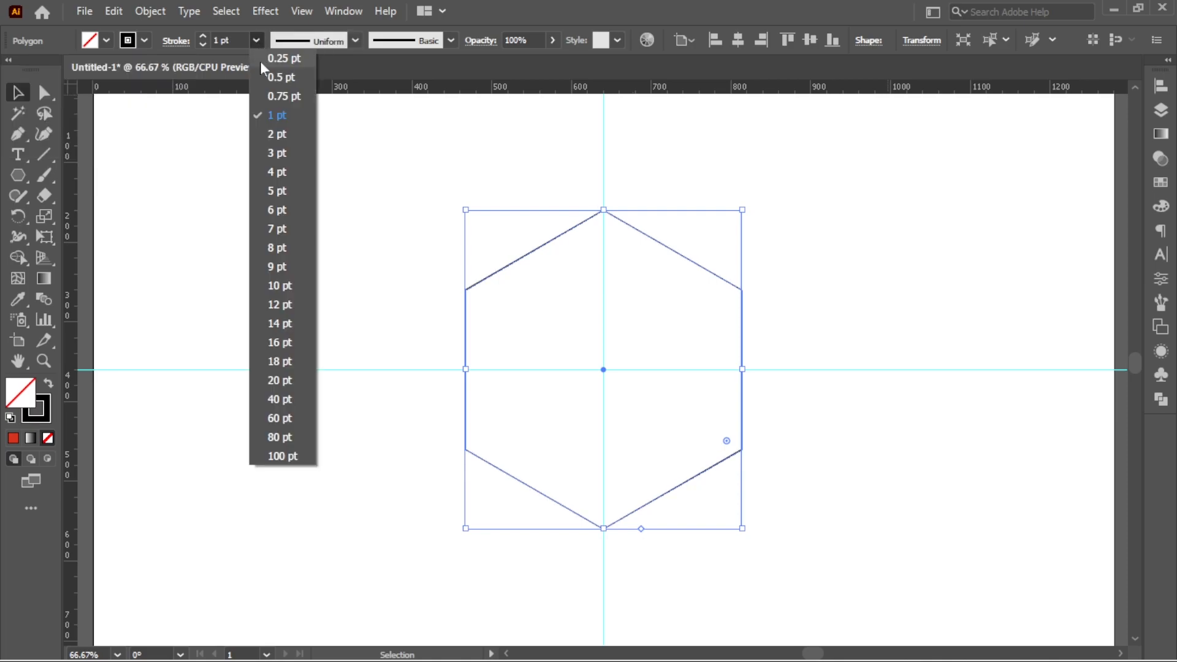
{"action": "left_click", "coordinate": [278, 174]}
{"action": "left_click", "coordinate": [381, 176]}
- Move the hexagon's top anchor point straight down onto the intersection of the guides, then deselect the shape
{"action": "key", "text": "a"}
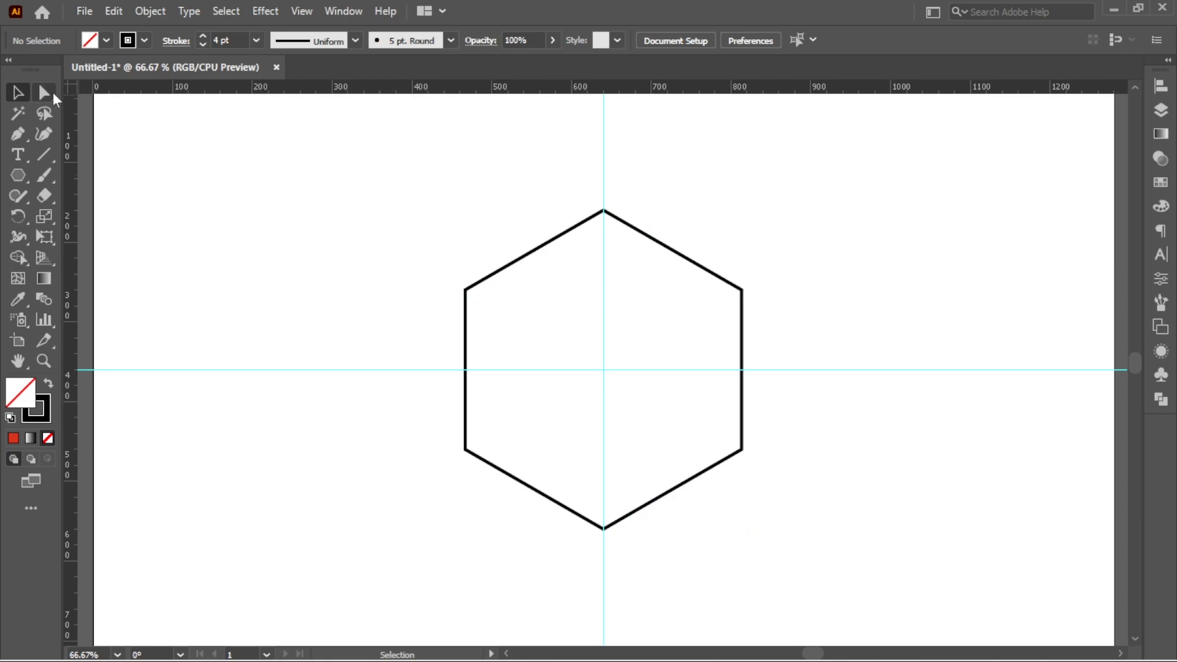
{"action": "left_click_drag", "start_coordinate": [540, 163], "coordinate": [605, 373]}
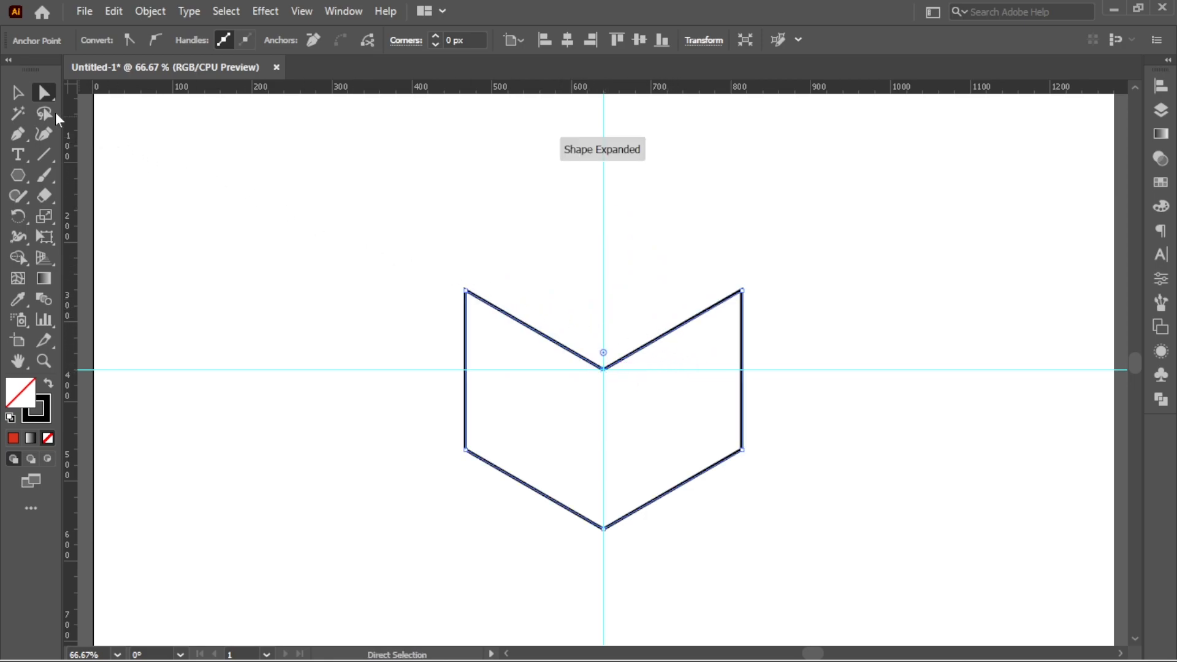
{"action": "key", "text": "v"}
{"action": "left_click", "coordinate": [298, 205]}
{"action": "left_click", "coordinate": [525, 325]}
{"action": "left_click", "coordinate": [472, 228]}
- Draw a vertical line from the centre notch to the bottom point, plus both diagonals across the left half
{"action": "left_click", "coordinate": [48, 153]}
{"action": "left_click_drag", "start_coordinate": [602, 368], "coordinate": [604, 528]}
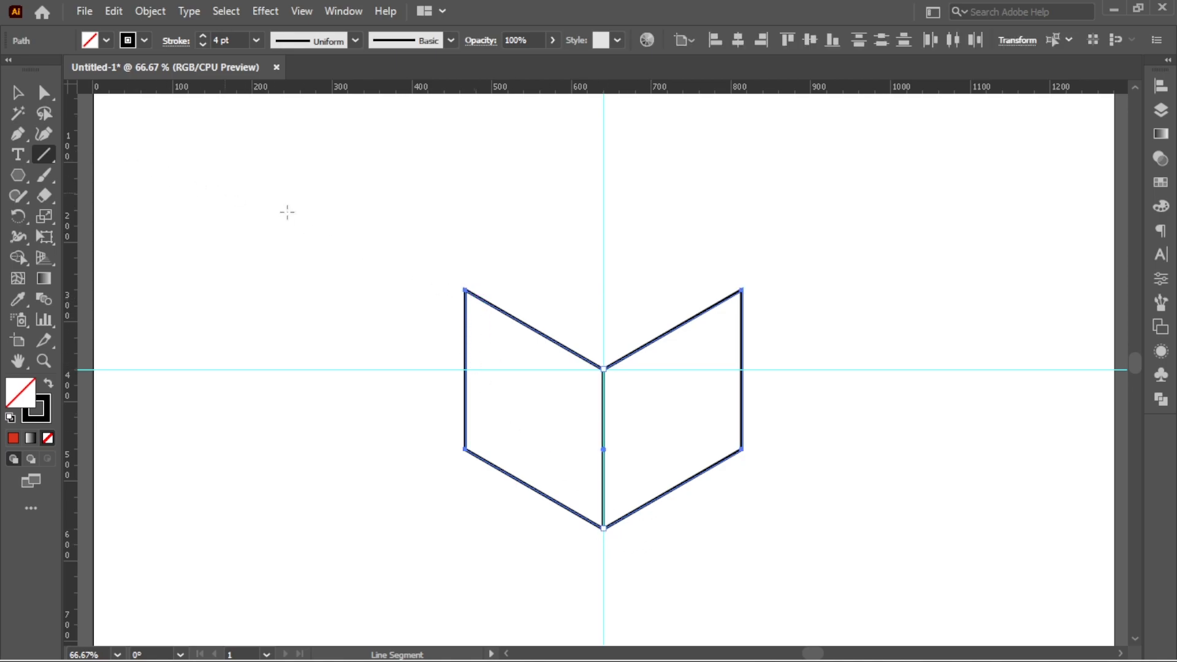
{"action": "left_click_drag", "start_coordinate": [465, 289], "coordinate": [603, 528]}
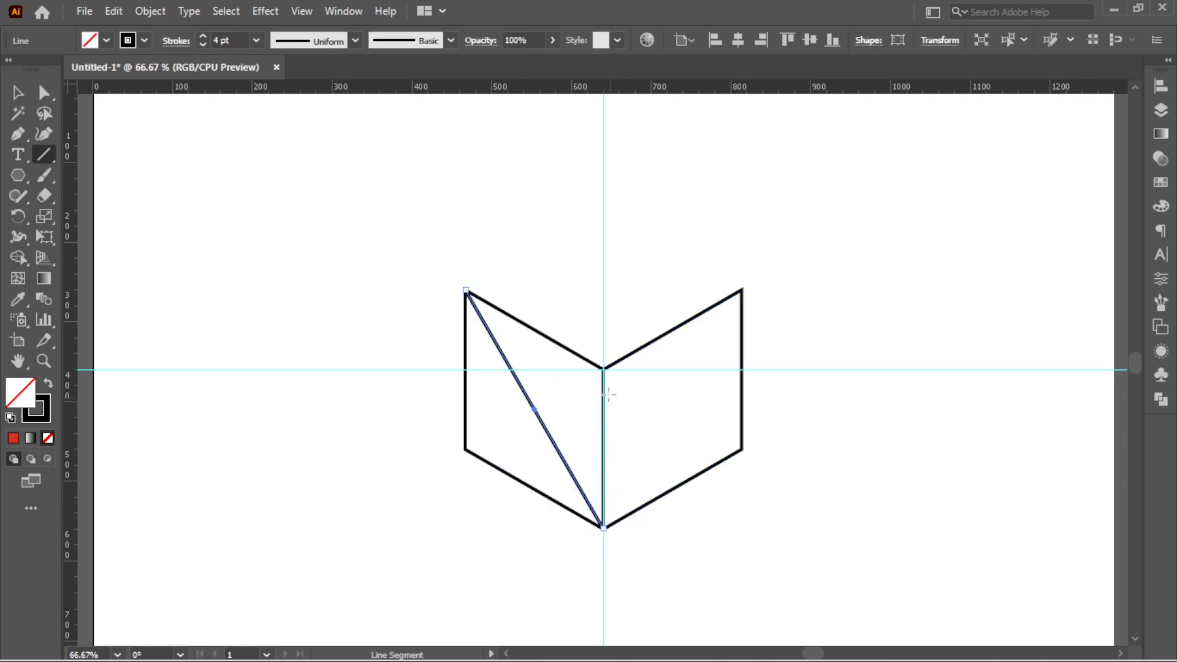
{"action": "left_click_drag", "start_coordinate": [603, 369], "coordinate": [473, 448]}
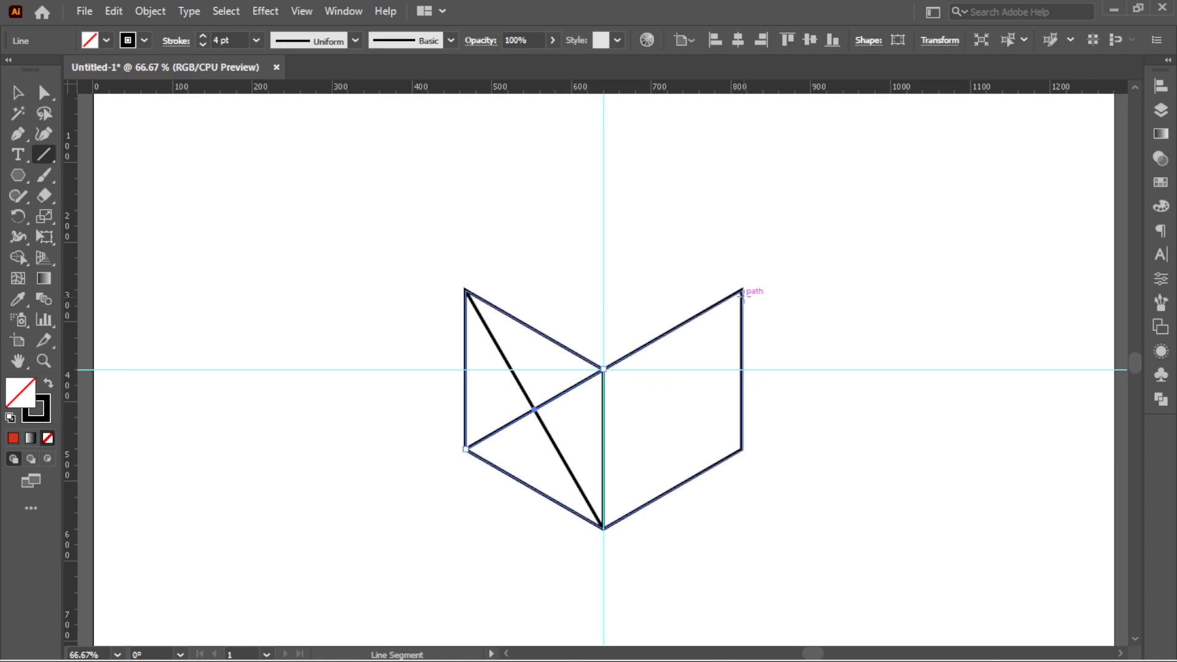
- Draw both corner-to-corner diagonals across the right half of the shape and deselect
{"action": "left_click_drag", "start_coordinate": [742, 290], "coordinate": [604, 528]}
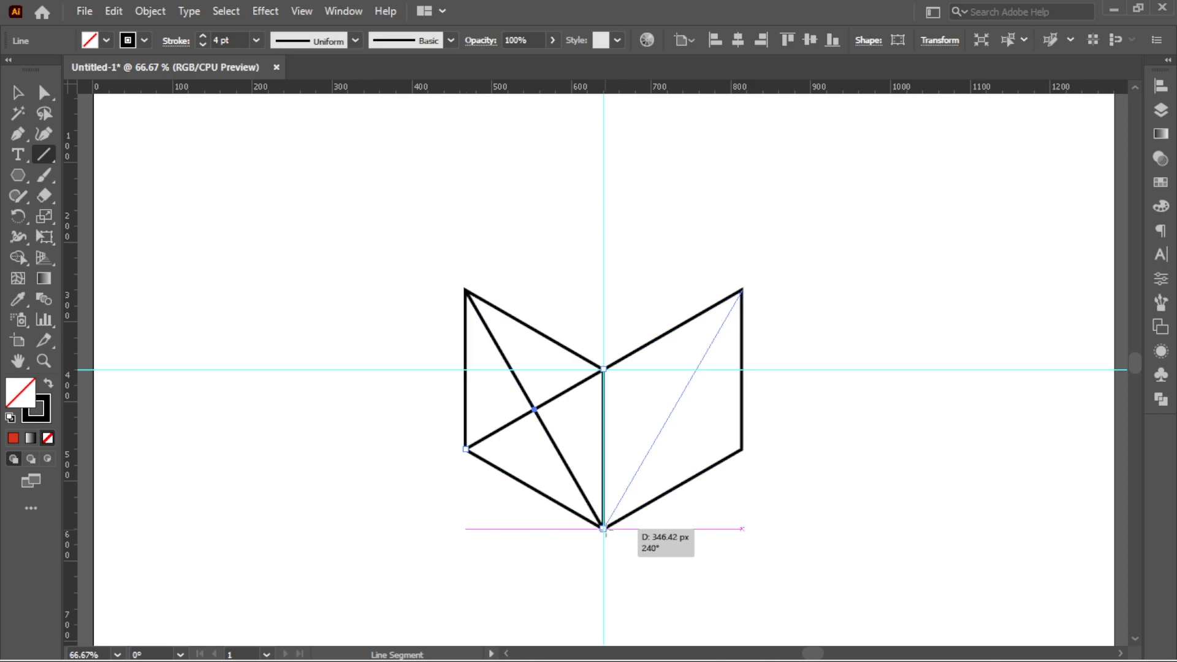
{"action": "left_click_drag", "start_coordinate": [603, 528], "coordinate": [604, 528]}
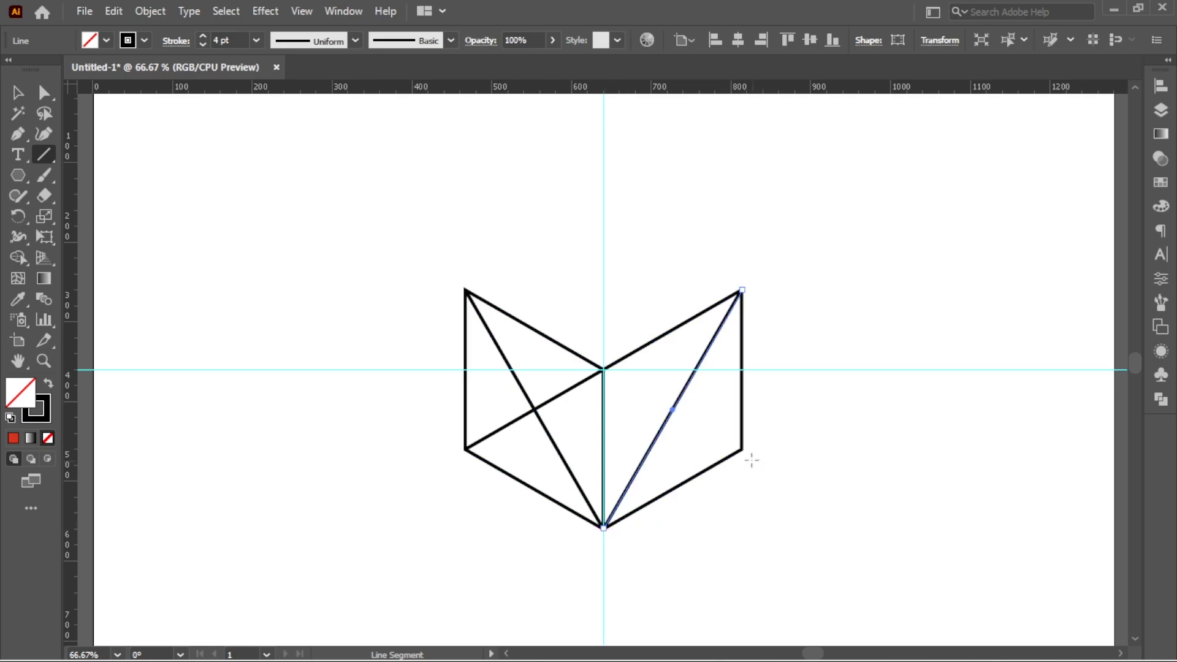
{"action": "left_click_drag", "start_coordinate": [742, 449], "coordinate": [604, 369]}
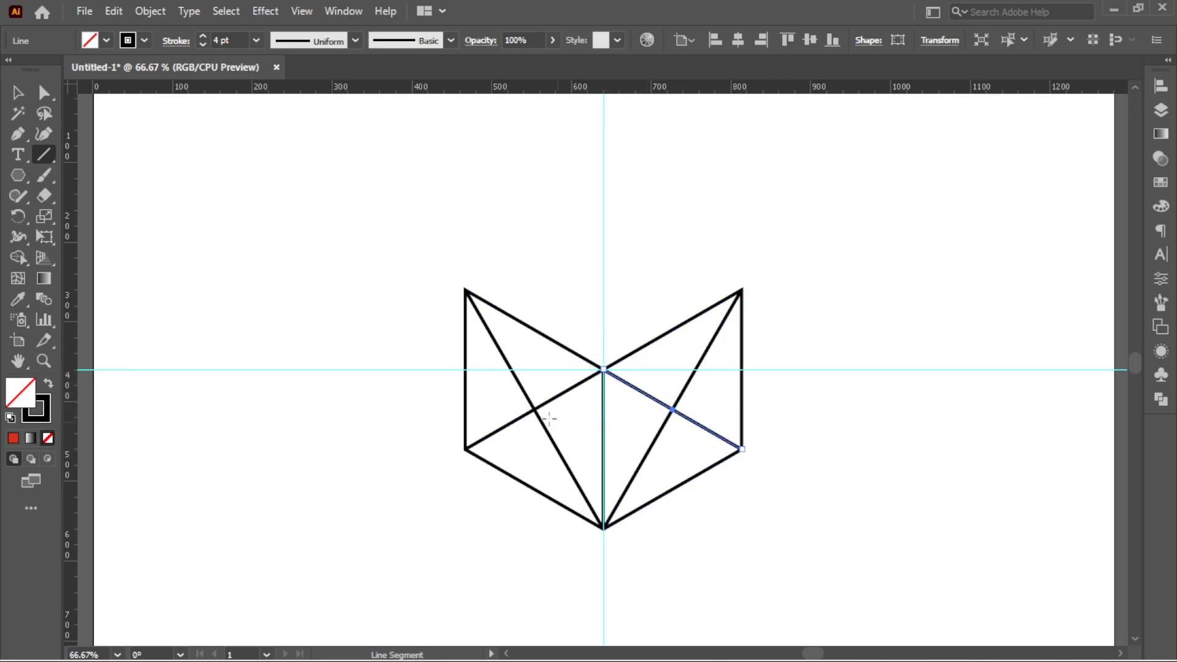
{"action": "key", "text": "v"}
{"action": "left_click", "coordinate": [202, 174]}
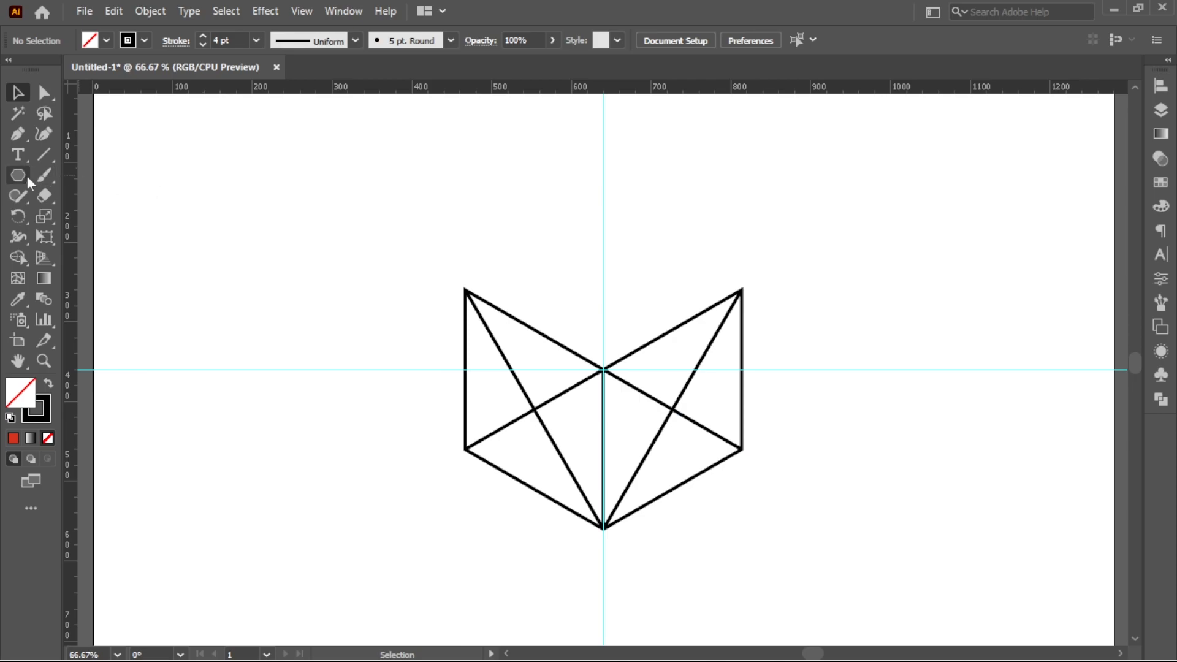
- Draw a short line from each crossing of the diagonals to the midpoint of the outer vertical edge on its side
{"action": "left_click", "coordinate": [41, 157]}
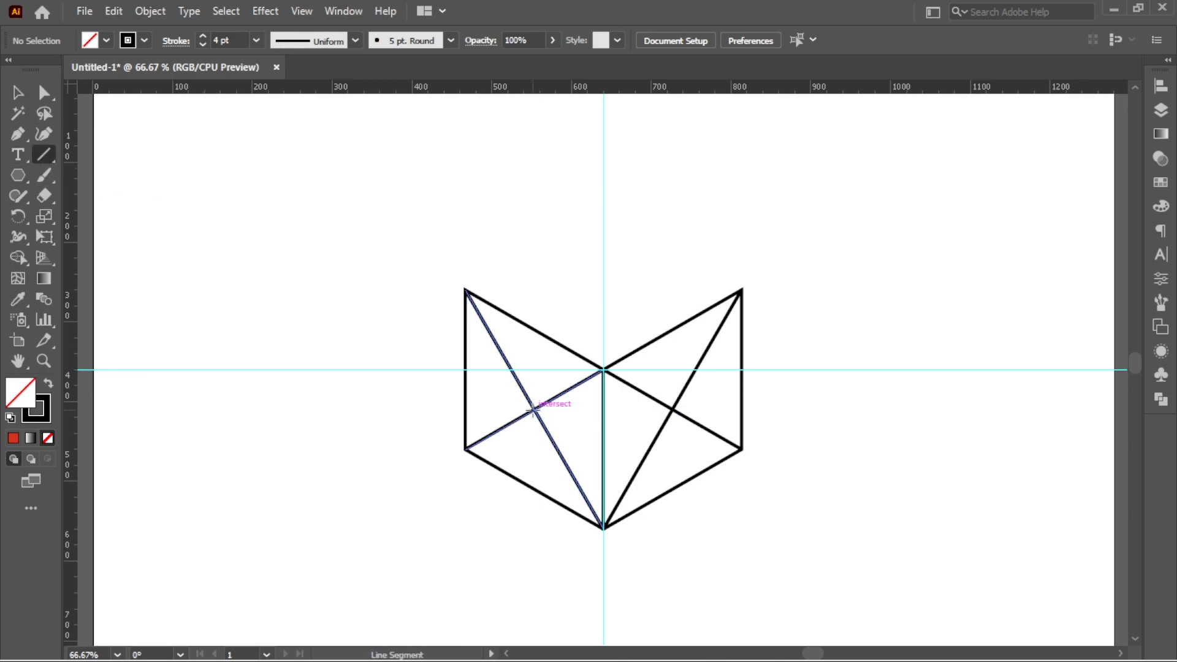
{"action": "left_click_drag", "start_coordinate": [534, 409], "coordinate": [466, 369]}
{"action": "left_click_drag", "start_coordinate": [673, 409], "coordinate": [742, 369]}
{"action": "key", "text": "v"}
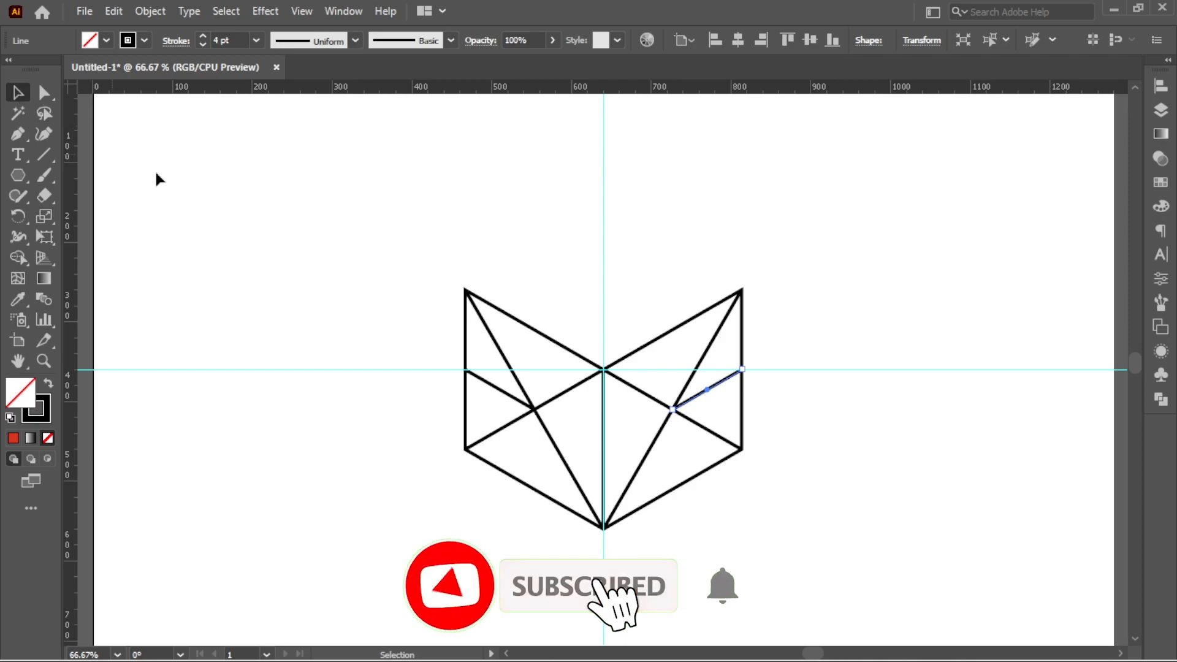
{"action": "left_click", "coordinate": [119, 161]}
- Group the outline and all inner lines, and centre the group vertically on the artboard
{"action": "left_click_drag", "start_coordinate": [839, 223], "coordinate": [442, 565]}
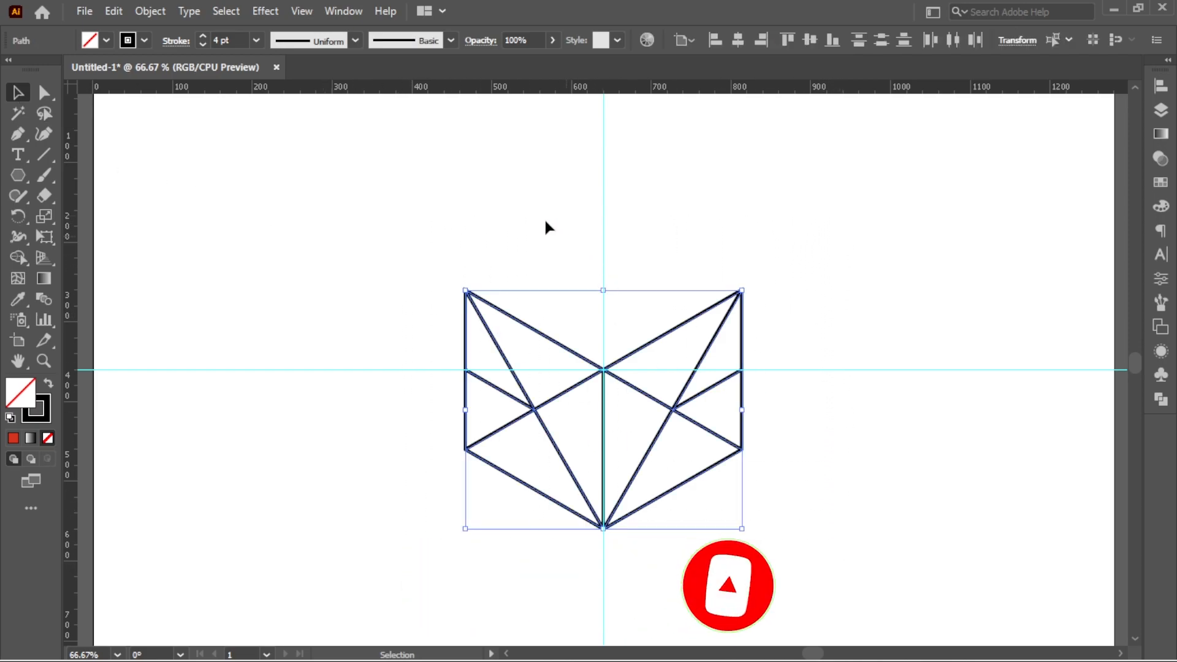
{"action": "left_click", "coordinate": [150, 11]}
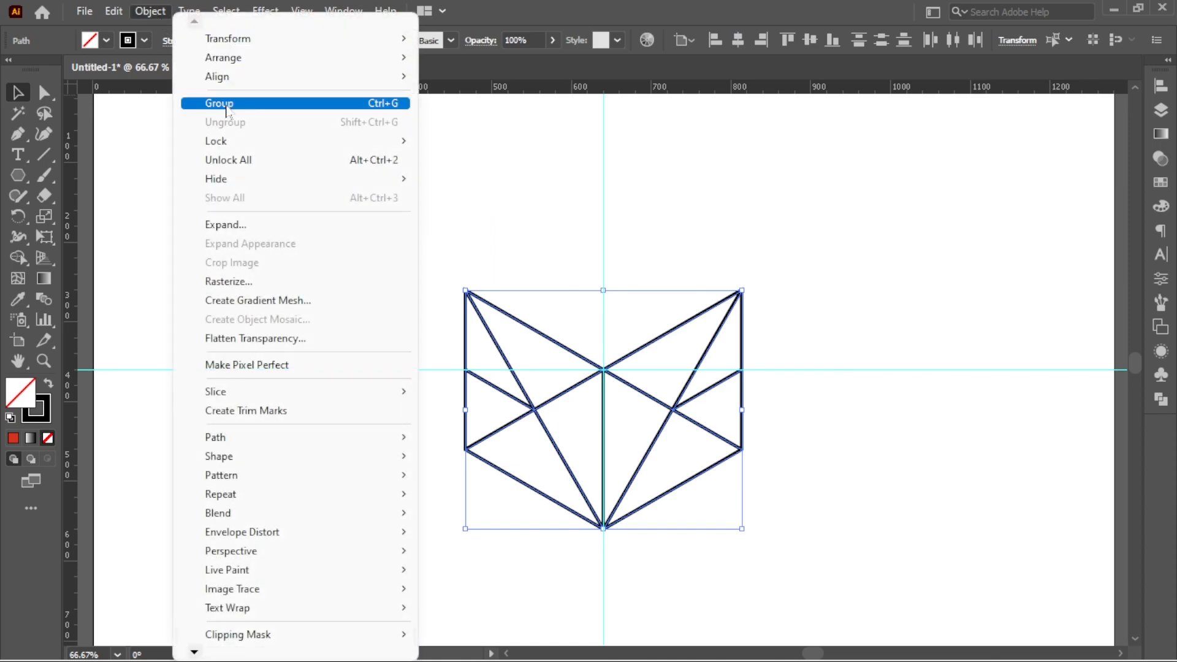
{"action": "left_click", "coordinate": [394, 103]}
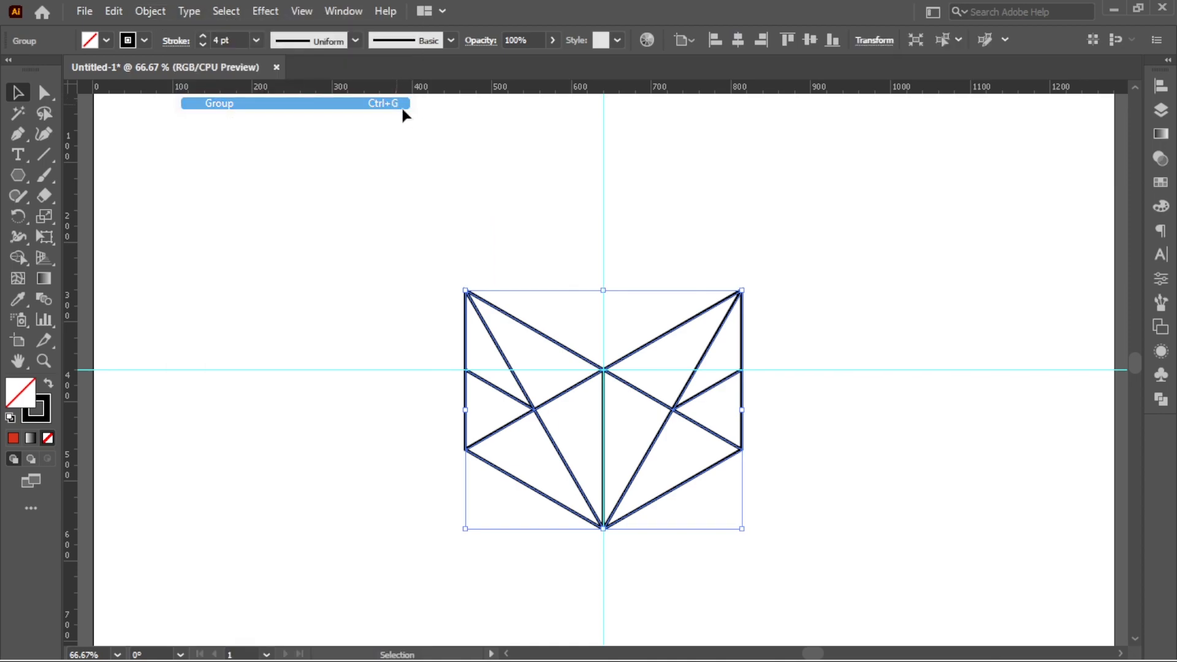
{"action": "left_click", "coordinate": [1161, 86]}
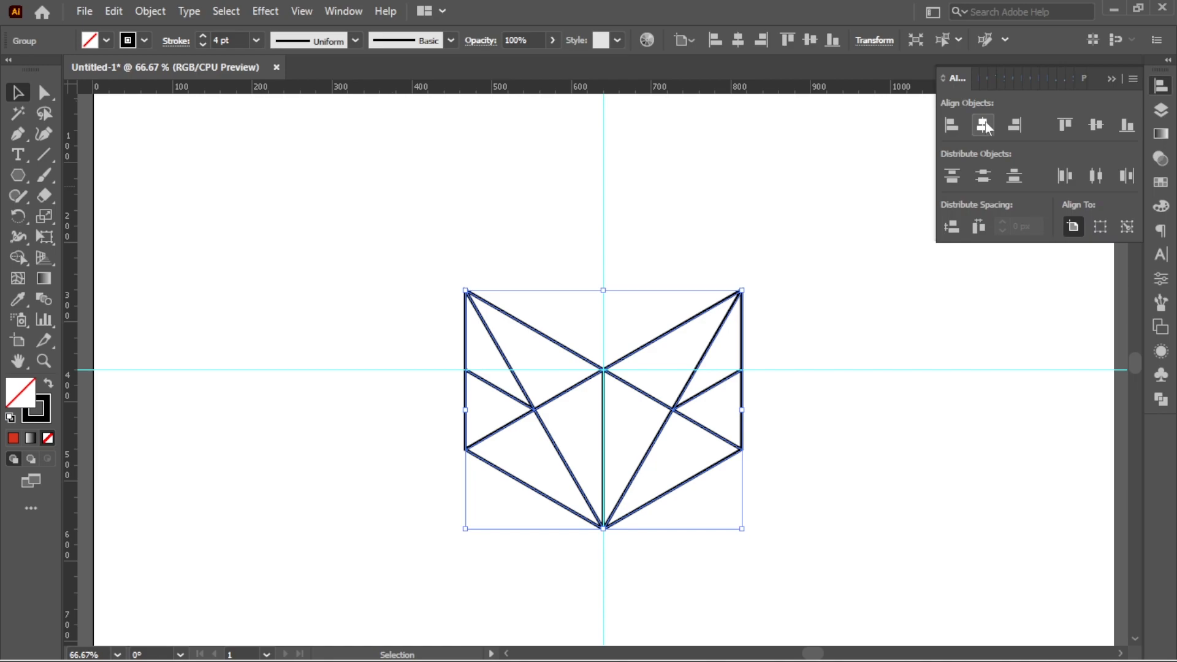
{"action": "left_click", "coordinate": [1101, 123]}
{"action": "left_click", "coordinate": [1109, 78]}
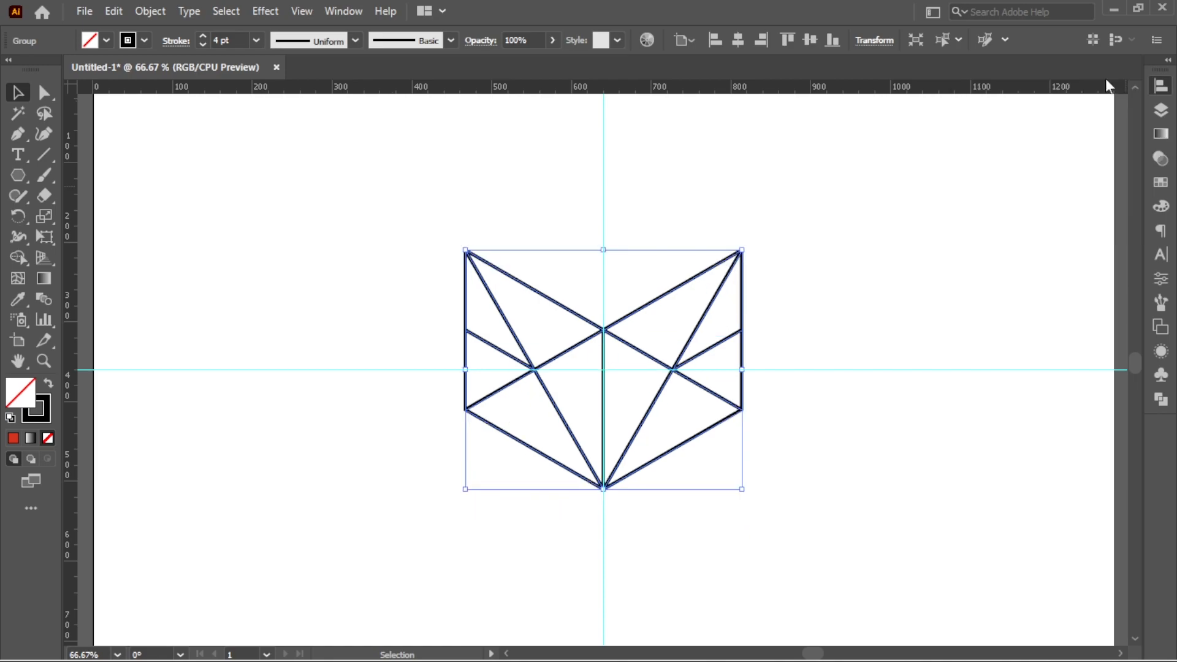
- With Shape Builder and a black fill, turn each region in the left half of the figure into a solid shape
{"action": "left_click_drag", "start_coordinate": [777, 211], "coordinate": [695, 332]}
{"action": "left_click_drag", "start_coordinate": [23, 255], "coordinate": [92, 256]}
{"action": "left_click", "coordinate": [107, 41]}
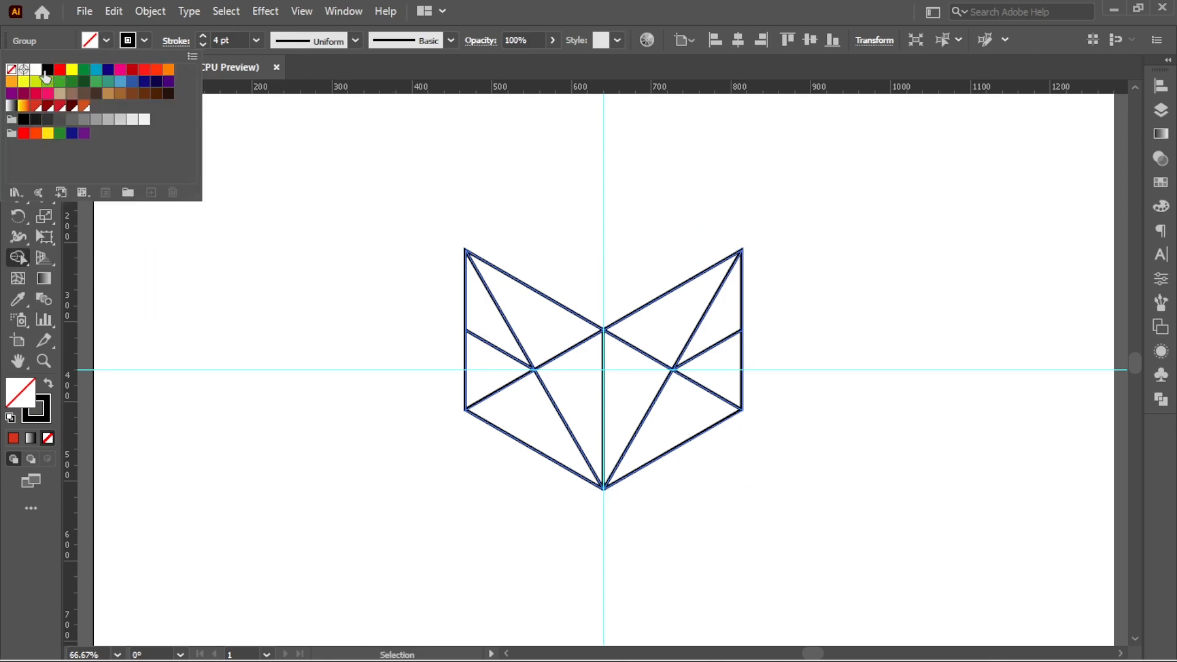
{"action": "left_click", "coordinate": [48, 69]}
{"action": "left_click", "coordinate": [533, 312]}
{"action": "left_click", "coordinate": [539, 318]}
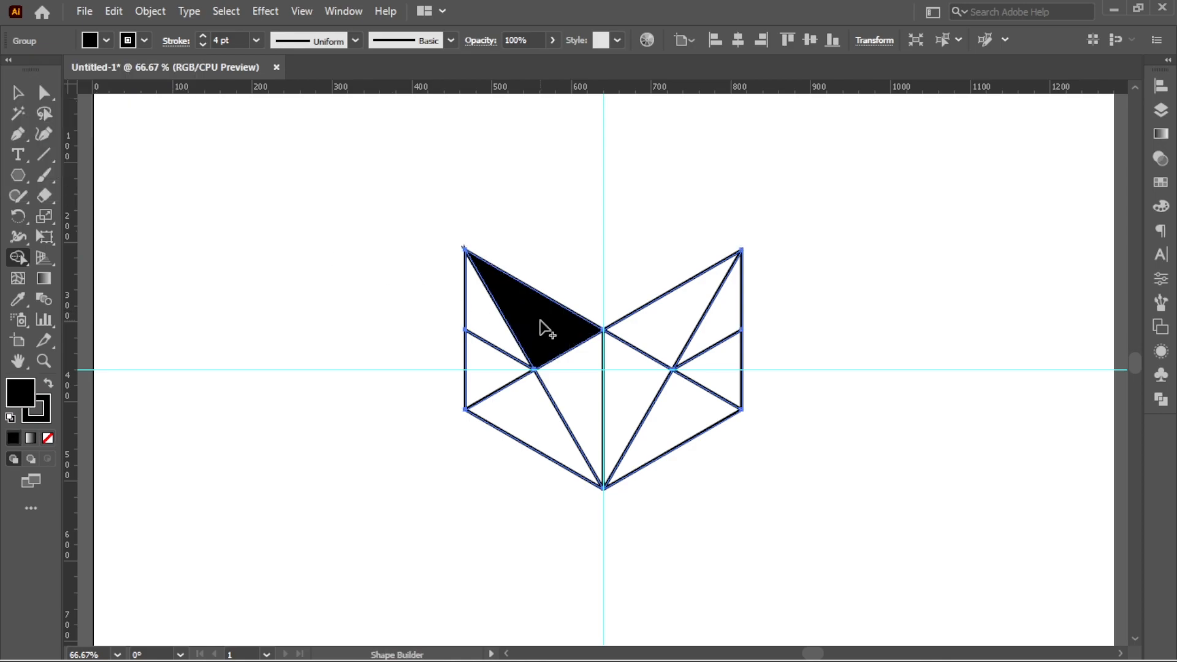
{"action": "left_click", "coordinate": [486, 318]}
{"action": "left_click", "coordinate": [491, 383]}
{"action": "left_click", "coordinate": [526, 407]}
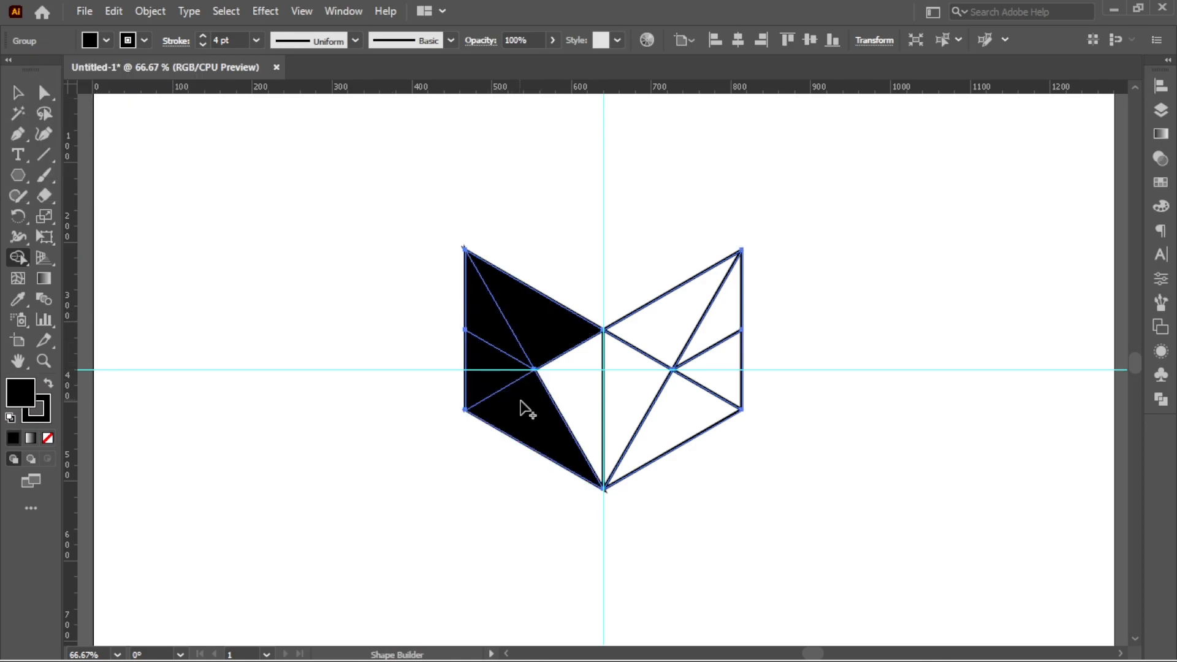
{"action": "left_click", "coordinate": [569, 390]}
- Turn each region in the right half of the figure into a solid black shape with Shape Builder
{"action": "left_click", "coordinate": [620, 390]}
{"action": "left_click", "coordinate": [648, 350]}
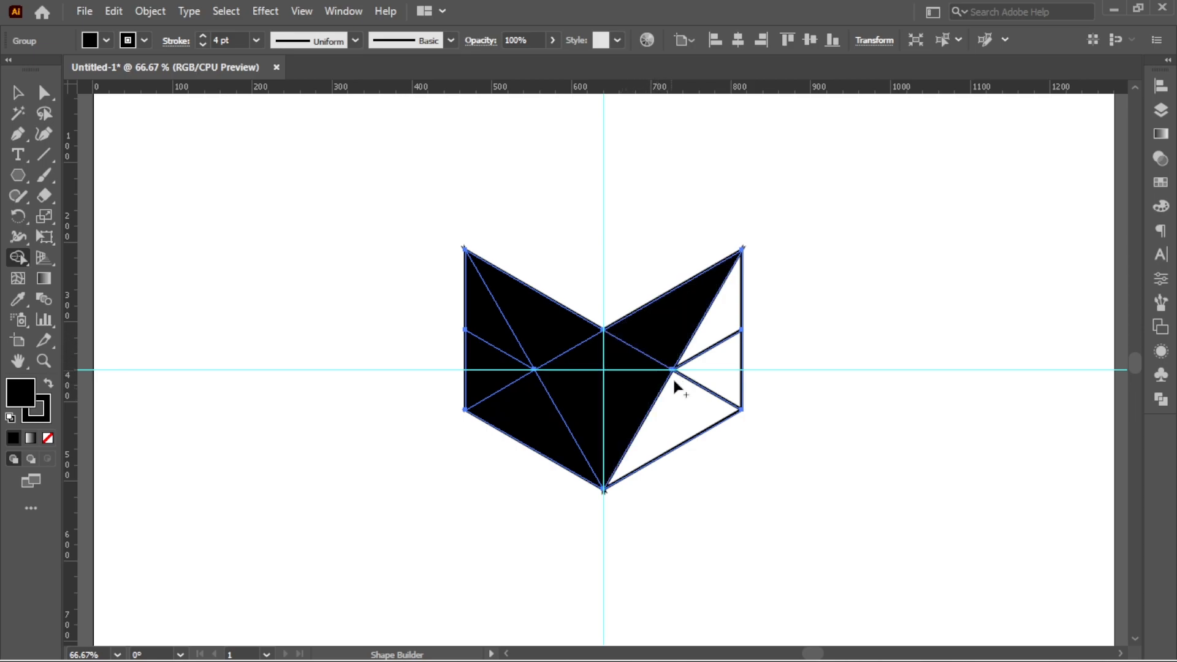
{"action": "left_click", "coordinate": [709, 395]}
{"action": "left_click", "coordinate": [725, 373]}
{"action": "left_click", "coordinate": [726, 307]}
{"action": "key", "text": "v"}
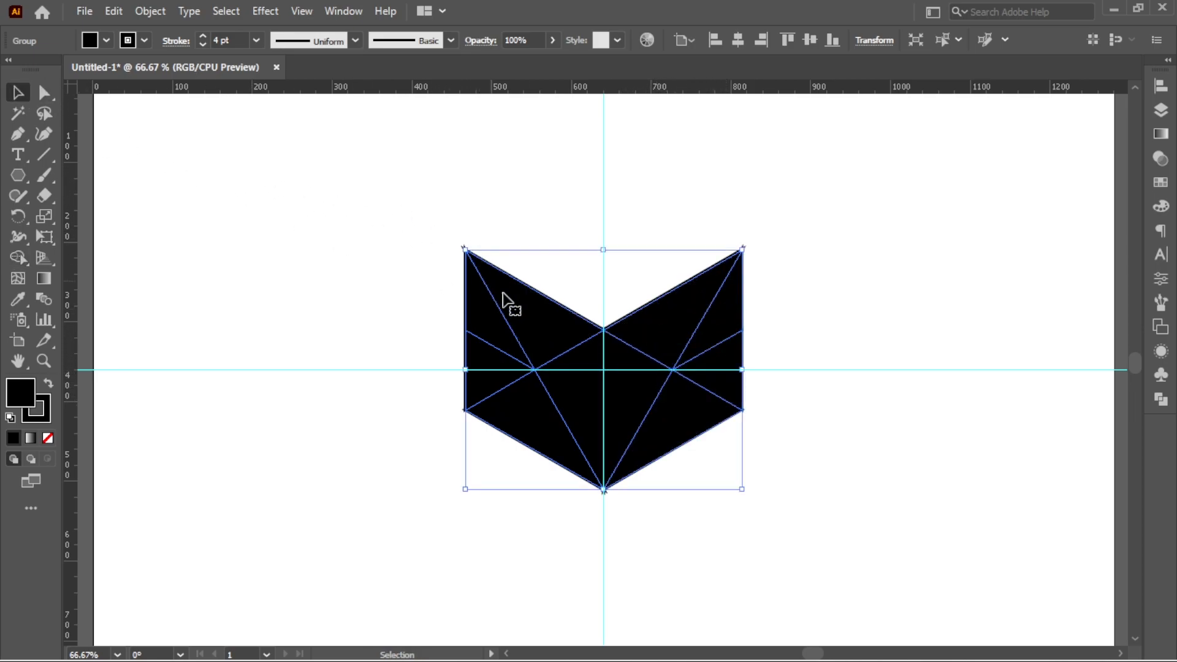
- Remove the stroke from the whole figure, ungroup it into separate shapes and deselect
{"action": "left_click", "coordinate": [145, 41]}
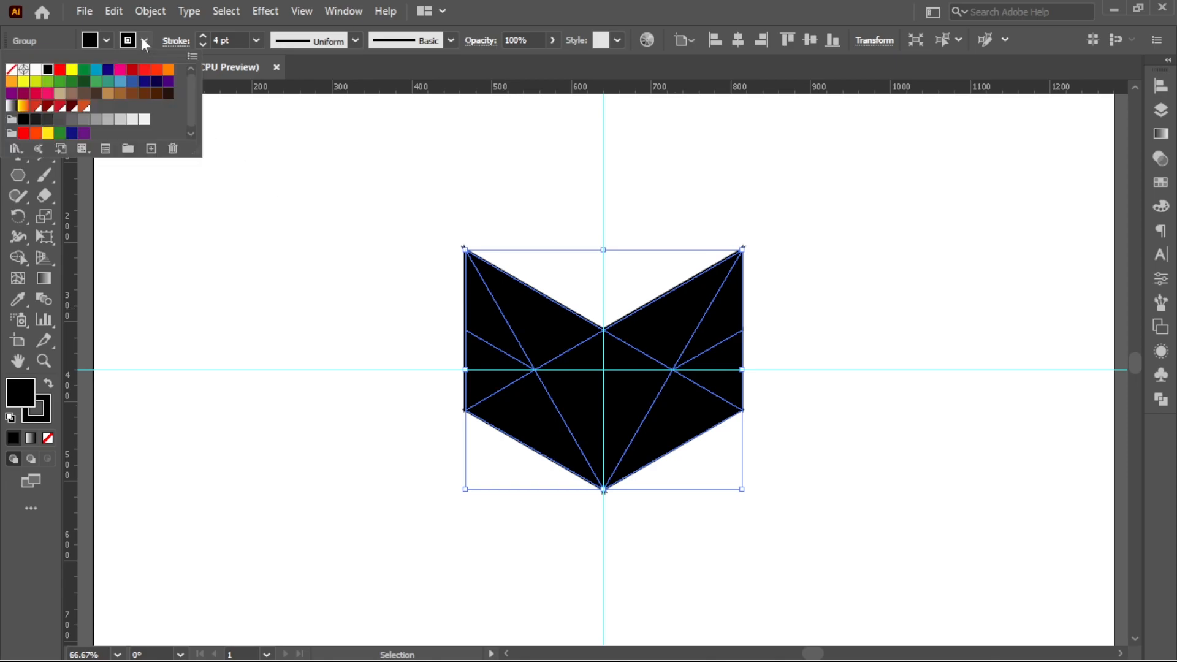
{"action": "left_click", "coordinate": [11, 69]}
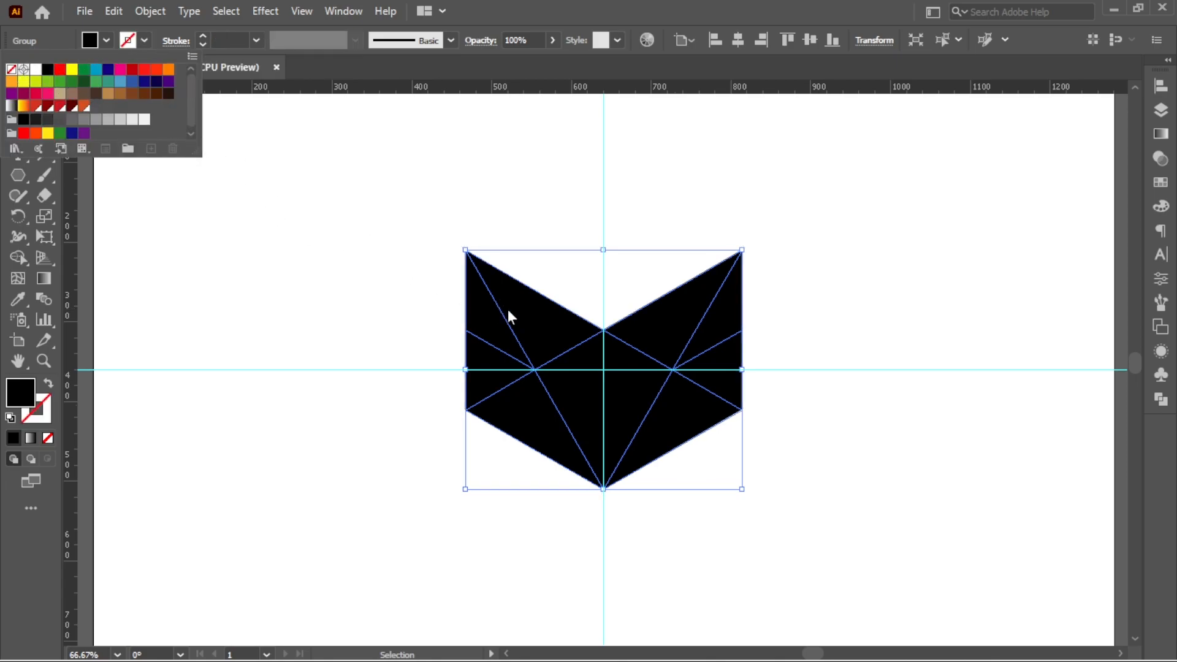
{"action": "right_click", "coordinate": [693, 289]}
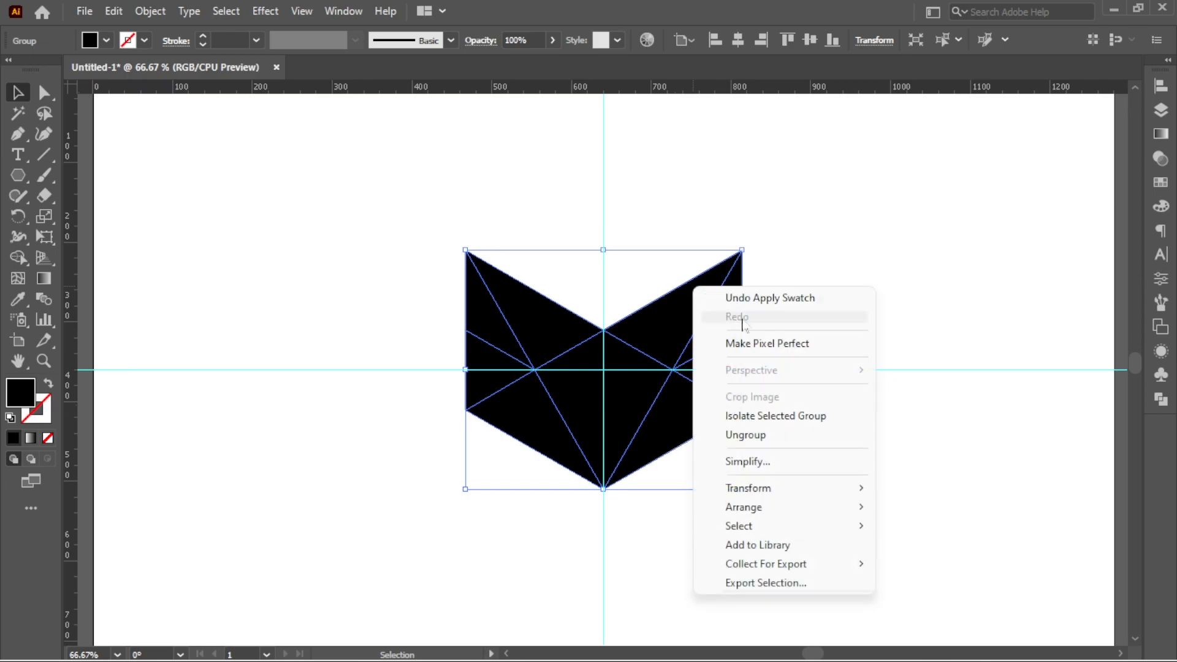
{"action": "left_click", "coordinate": [779, 435]}
{"action": "right_click", "coordinate": [728, 334]}
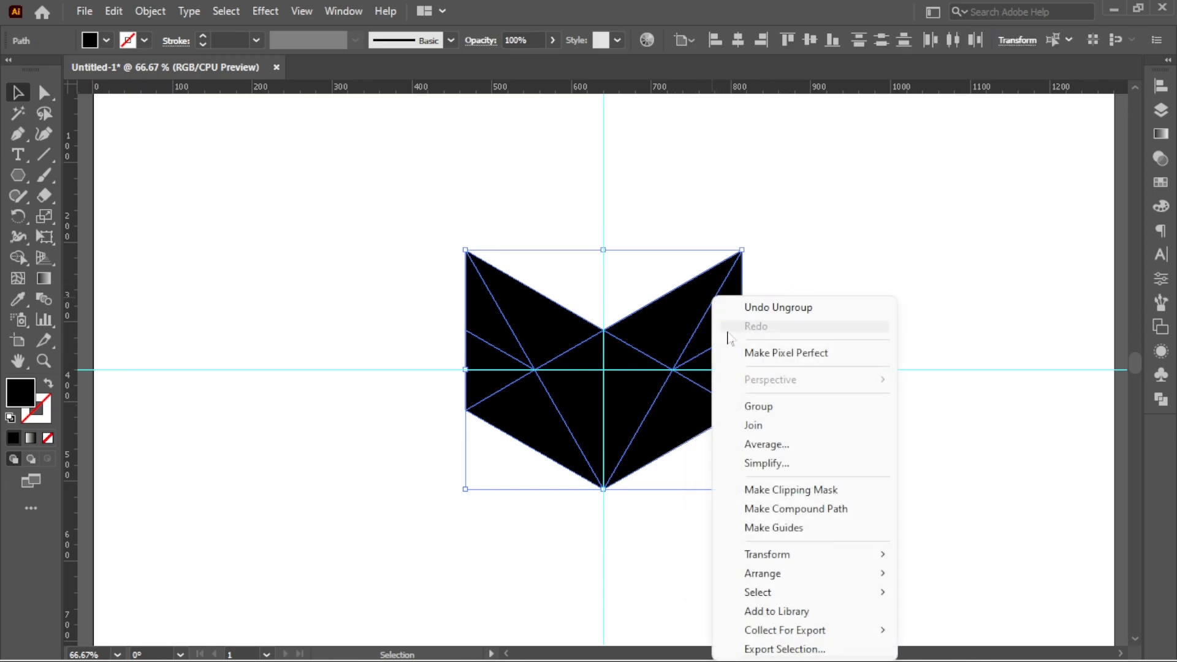
{"action": "left_click", "coordinate": [859, 270]}
- Fill the left half's large upper triangle with the bright red swatch and the narrow outer triangle beside it with dark red
{"action": "left_click", "coordinate": [525, 310]}
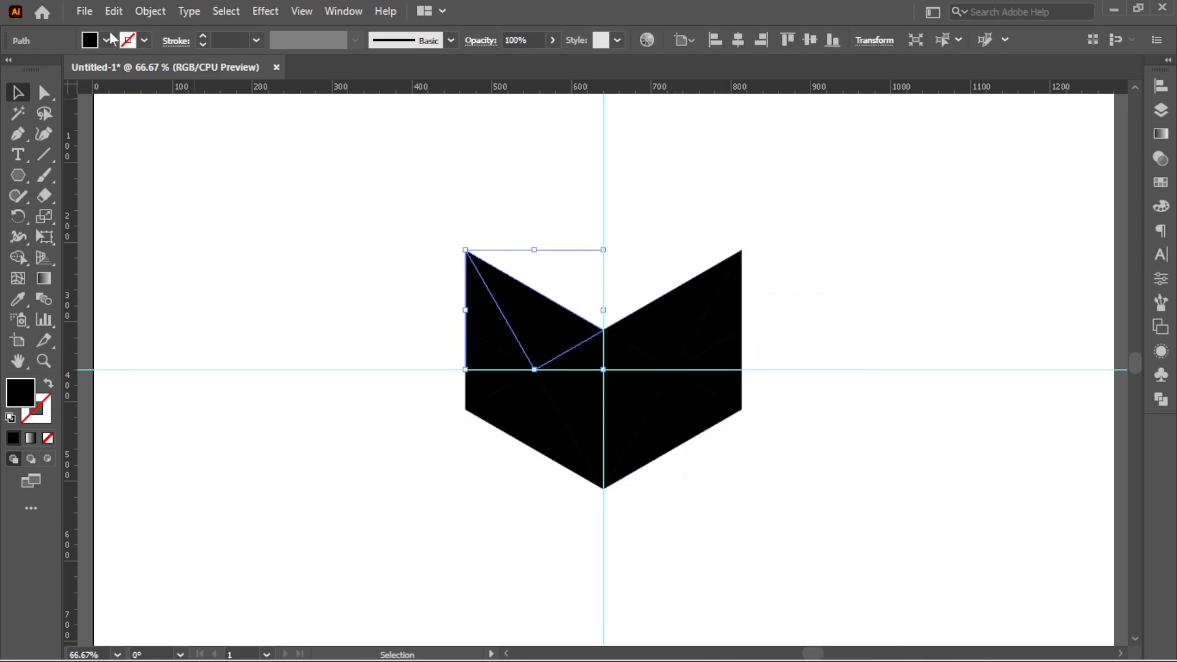
{"action": "left_click", "coordinate": [106, 41]}
{"action": "left_click", "coordinate": [36, 107]}
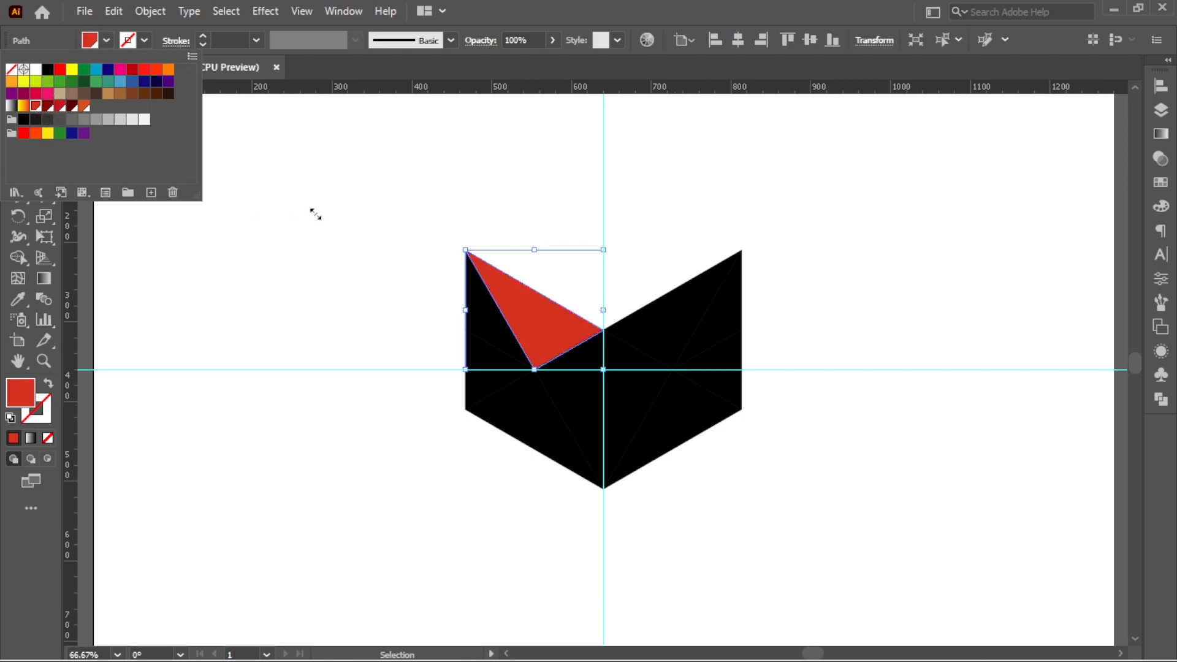
{"action": "left_click", "coordinate": [315, 210]}
{"action": "left_click", "coordinate": [494, 343]}
{"action": "left_click", "coordinate": [478, 311]}
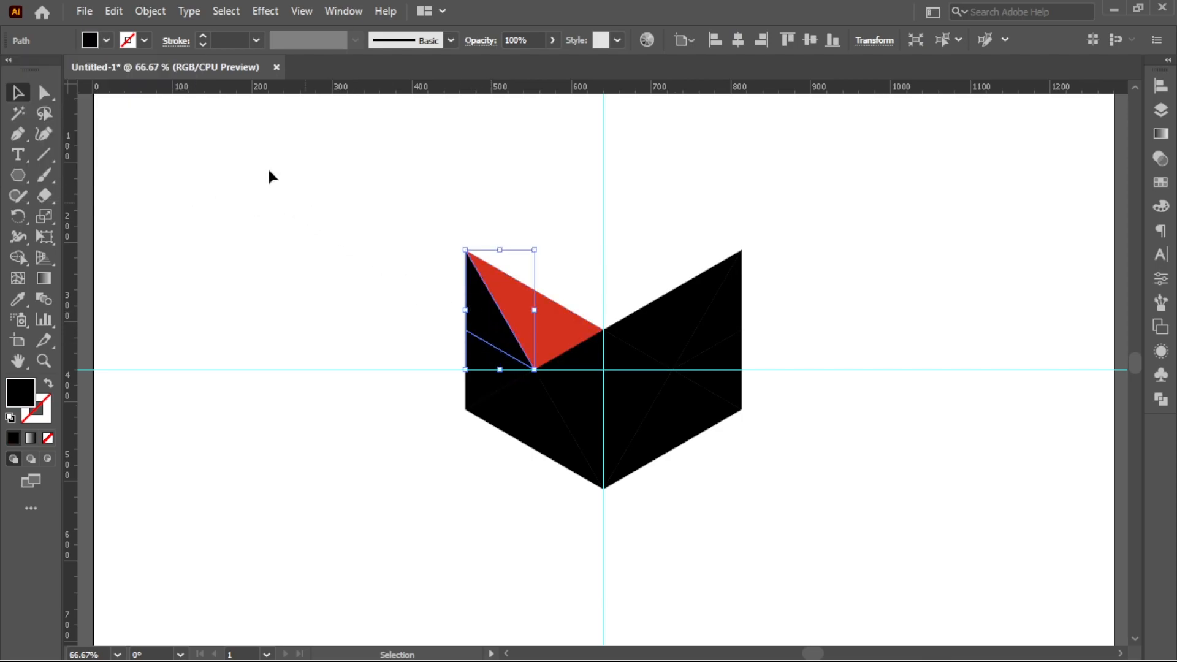
{"action": "left_click", "coordinate": [106, 40]}
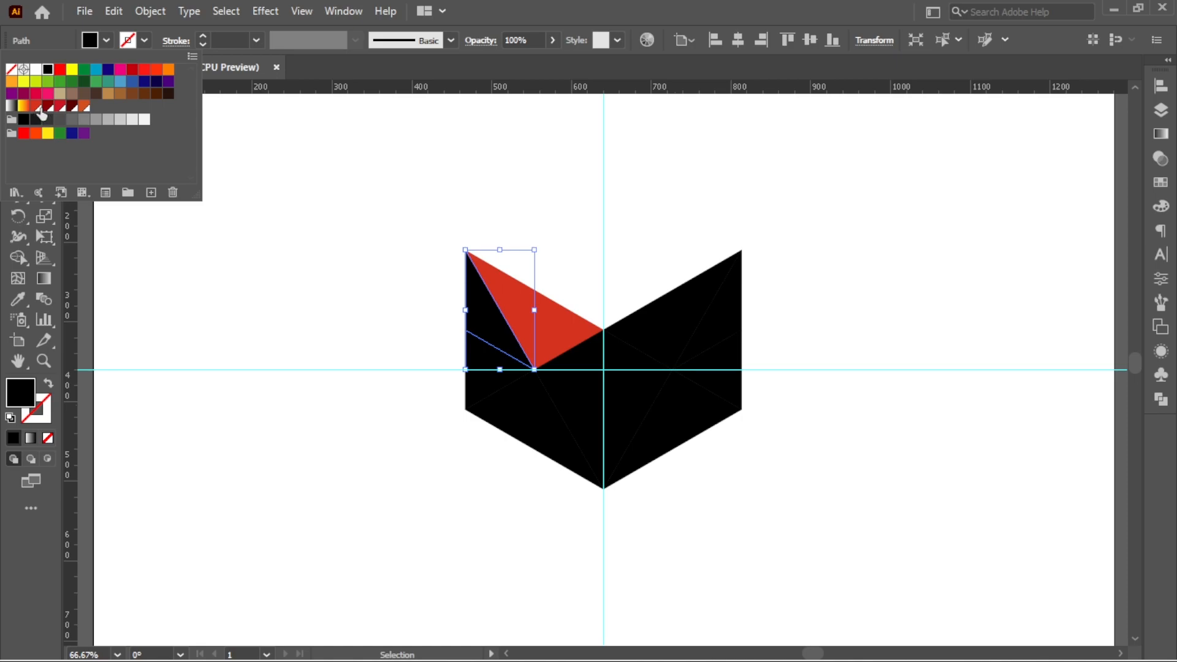
{"action": "left_click", "coordinate": [49, 107]}
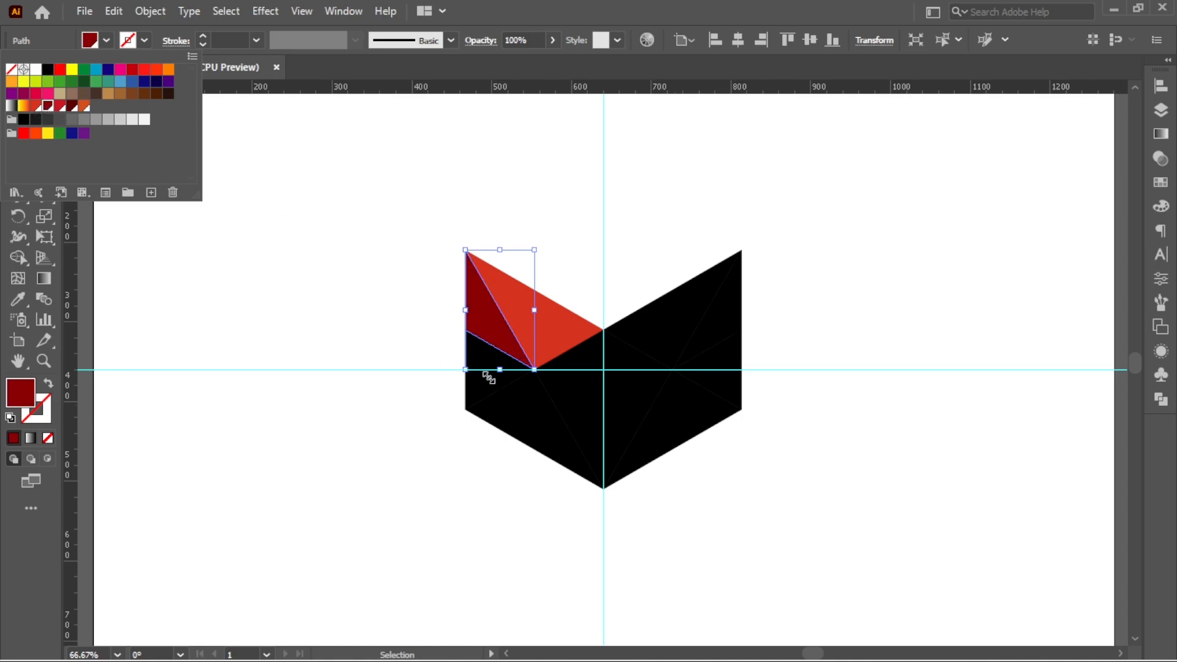
- Fill the left half's small outer-edge triangle with the crimson swatch and the lower triangle beneath it with the darkest maroon
{"action": "left_click", "coordinate": [477, 359]}
{"action": "left_click", "coordinate": [480, 362]}
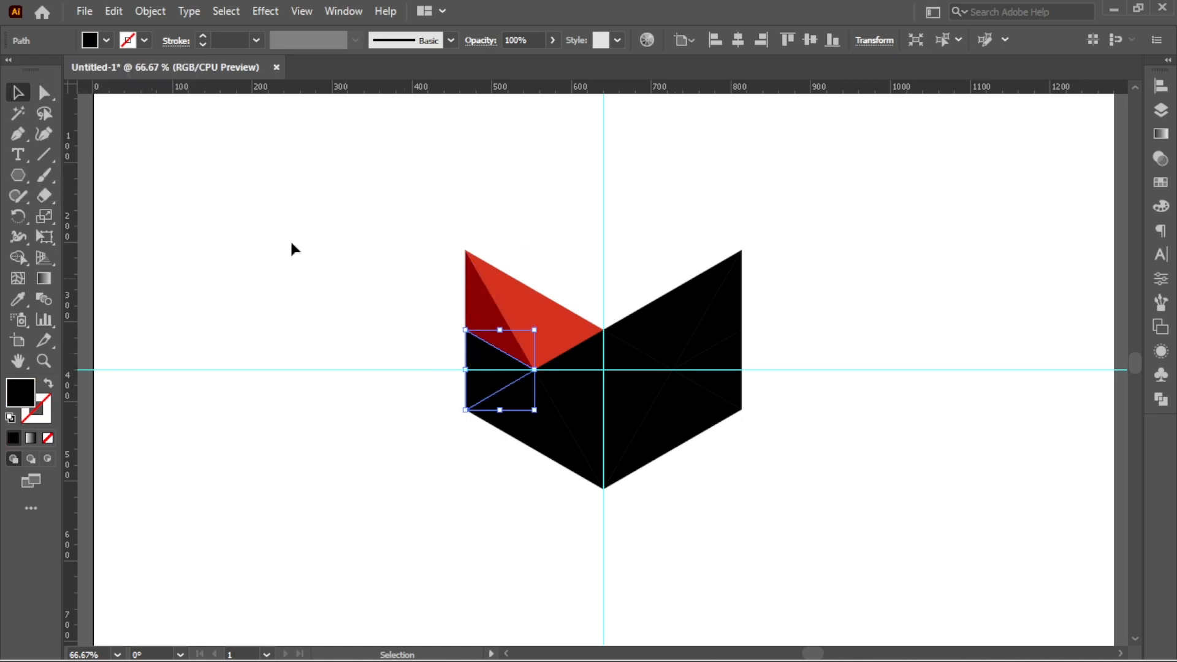
{"action": "left_click", "coordinate": [106, 40]}
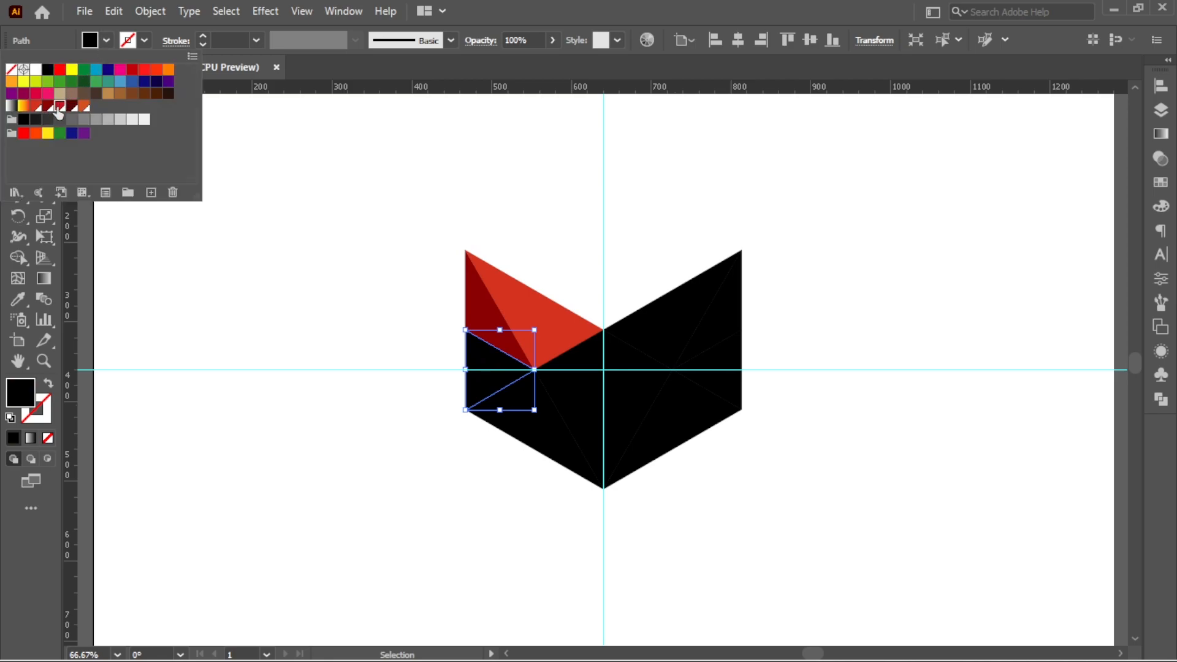
{"action": "left_click", "coordinate": [59, 108]}
{"action": "left_click", "coordinate": [517, 427]}
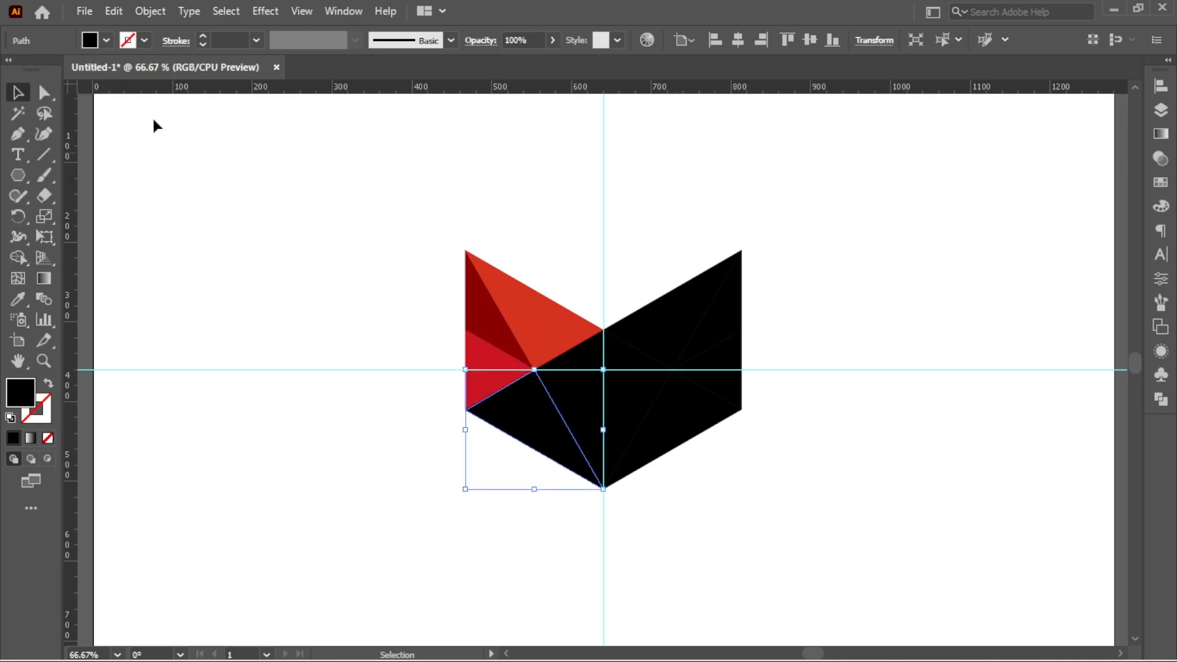
{"action": "left_click", "coordinate": [111, 37]}
{"action": "left_click", "coordinate": [48, 69]}
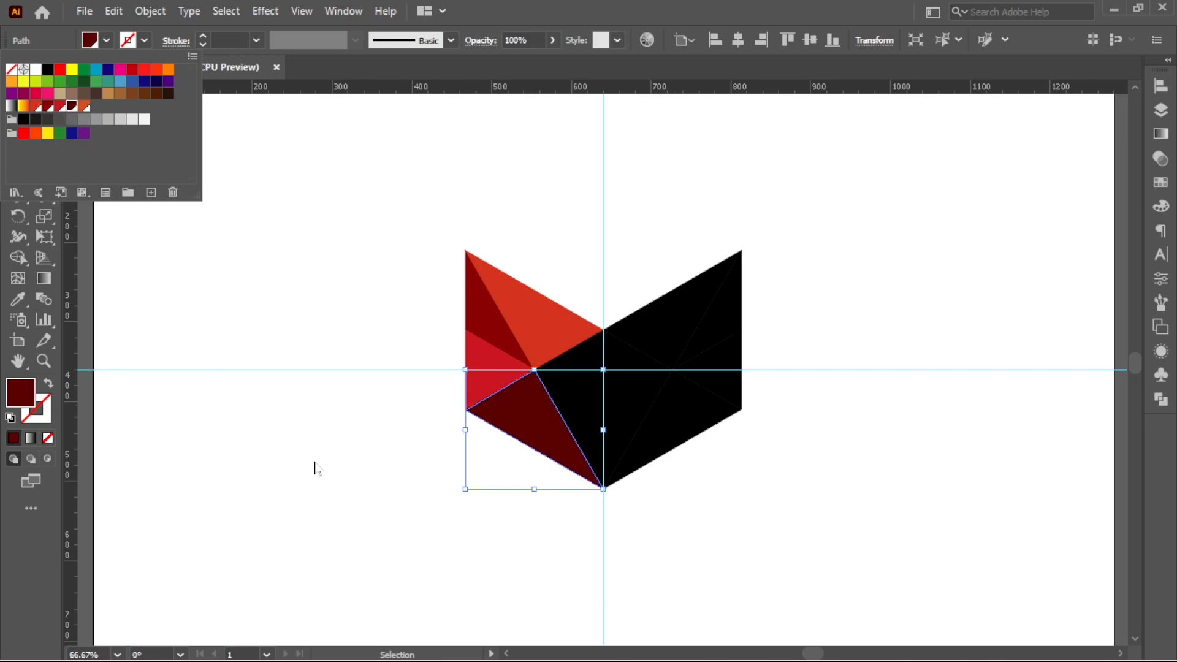
- Fill the left half's inner triangle along the centre line with the orange swatch and deselect
{"action": "left_click", "coordinate": [594, 399]}
{"action": "left_click", "coordinate": [107, 41]}
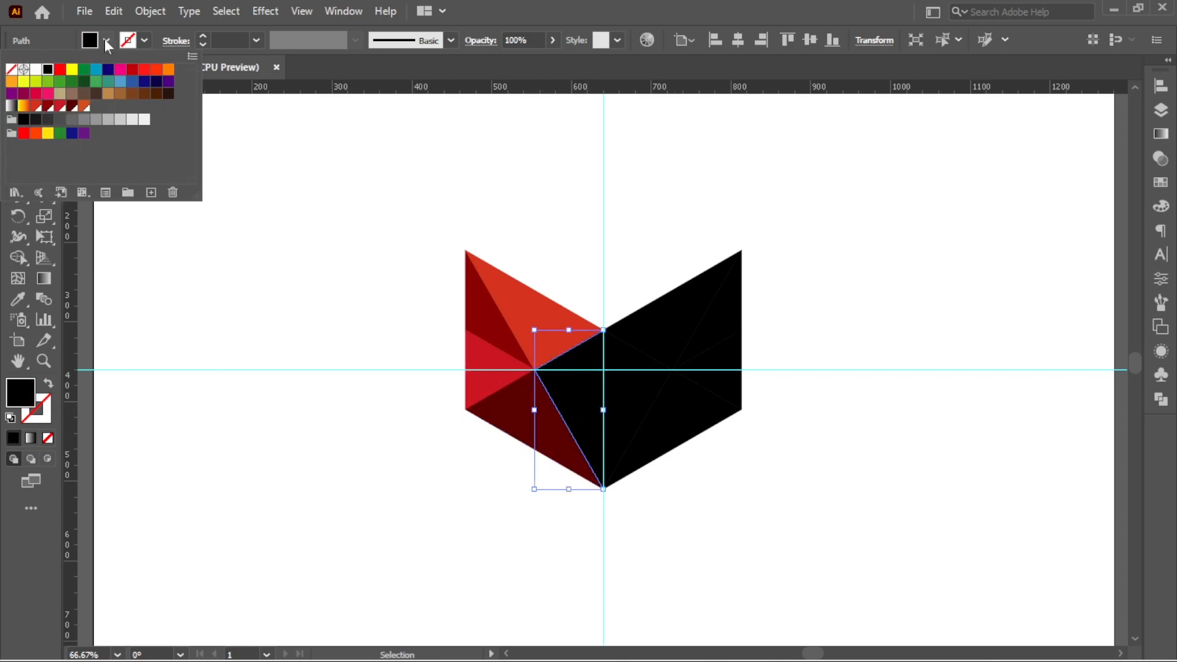
{"action": "left_click", "coordinate": [84, 106]}
{"action": "left_click", "coordinate": [531, 195]}
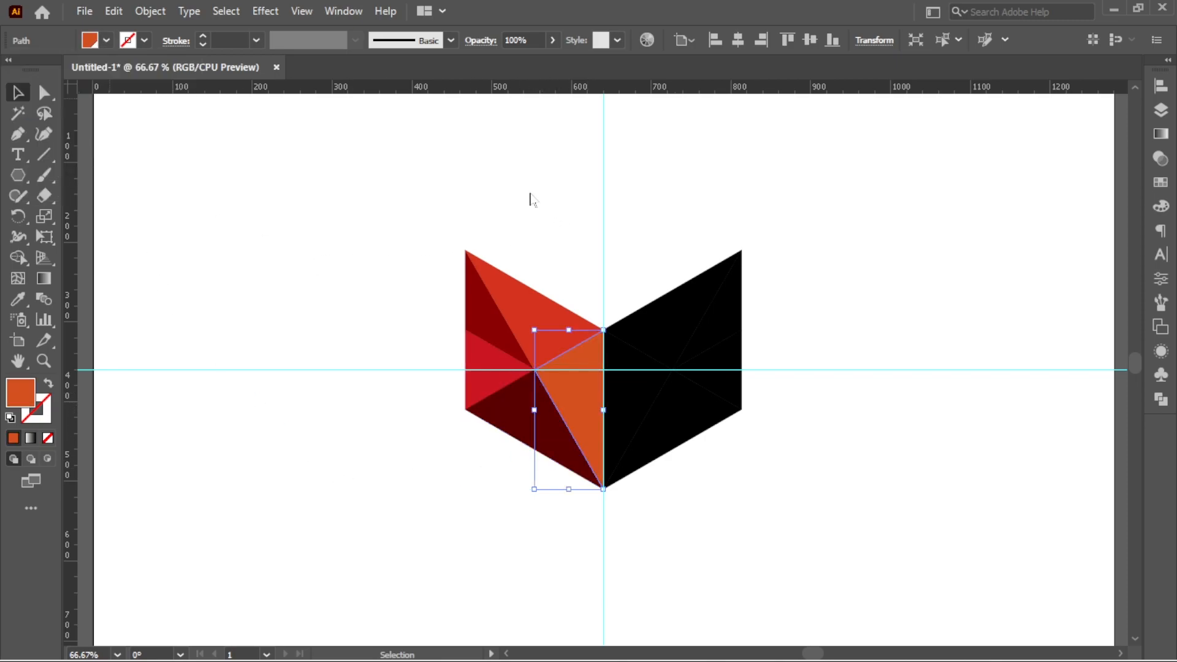
{"action": "left_click", "coordinate": [530, 193]}
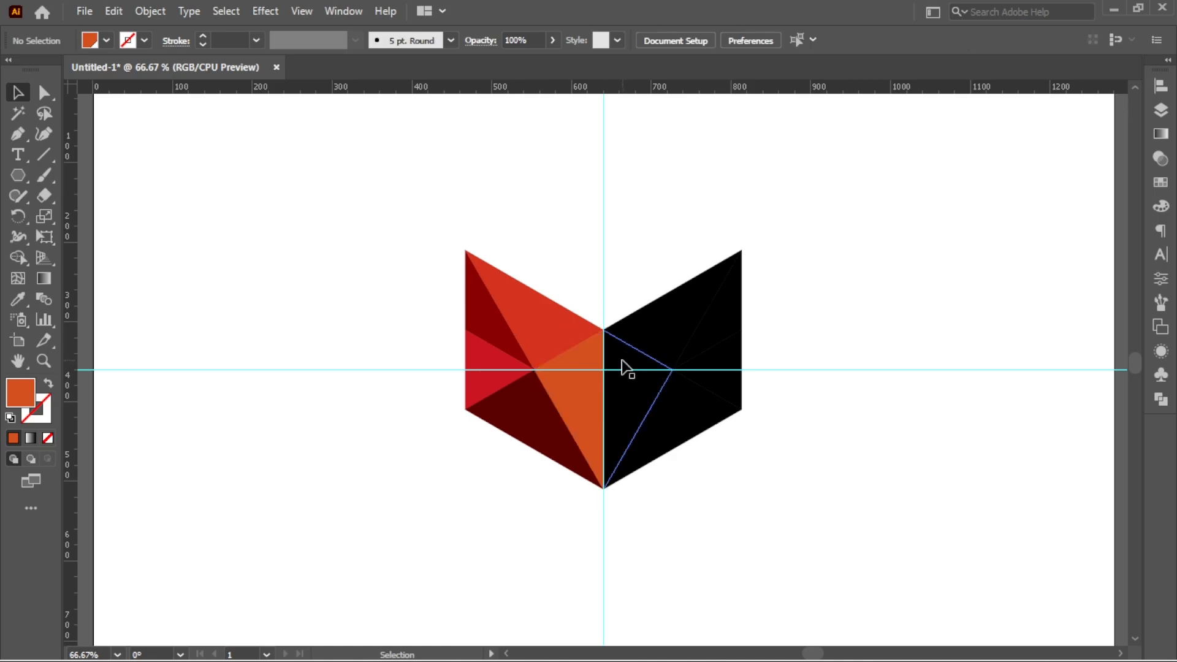
- Fill the right half's inner centre triangle with the bright red swatch and its large upper triangle with orange
{"action": "left_click", "coordinate": [625, 368]}
{"action": "left_click", "coordinate": [90, 40]}
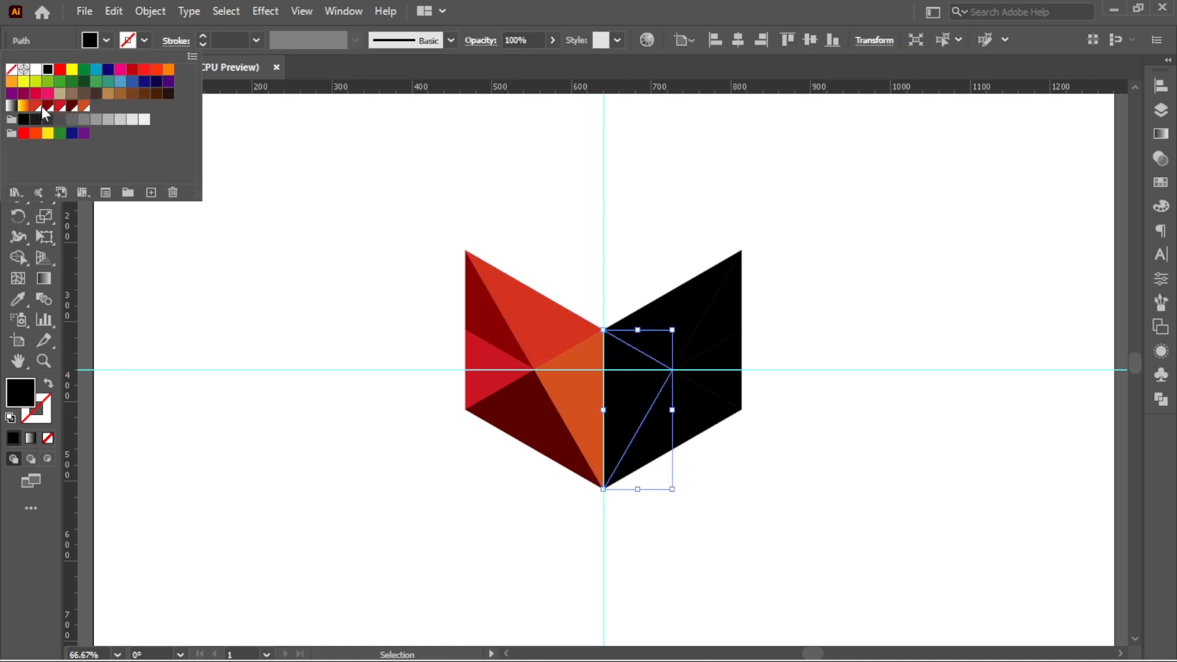
{"action": "left_click", "coordinate": [37, 108]}
{"action": "left_click", "coordinate": [307, 215]}
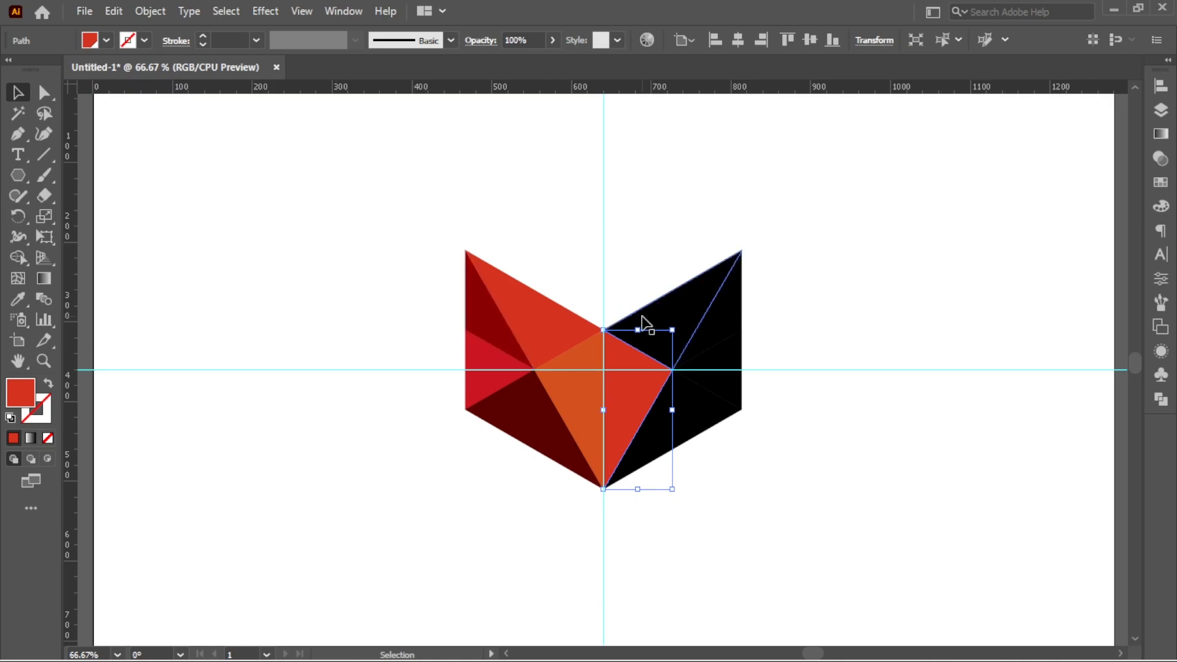
{"action": "left_click", "coordinate": [644, 317]}
{"action": "left_click", "coordinate": [106, 40]}
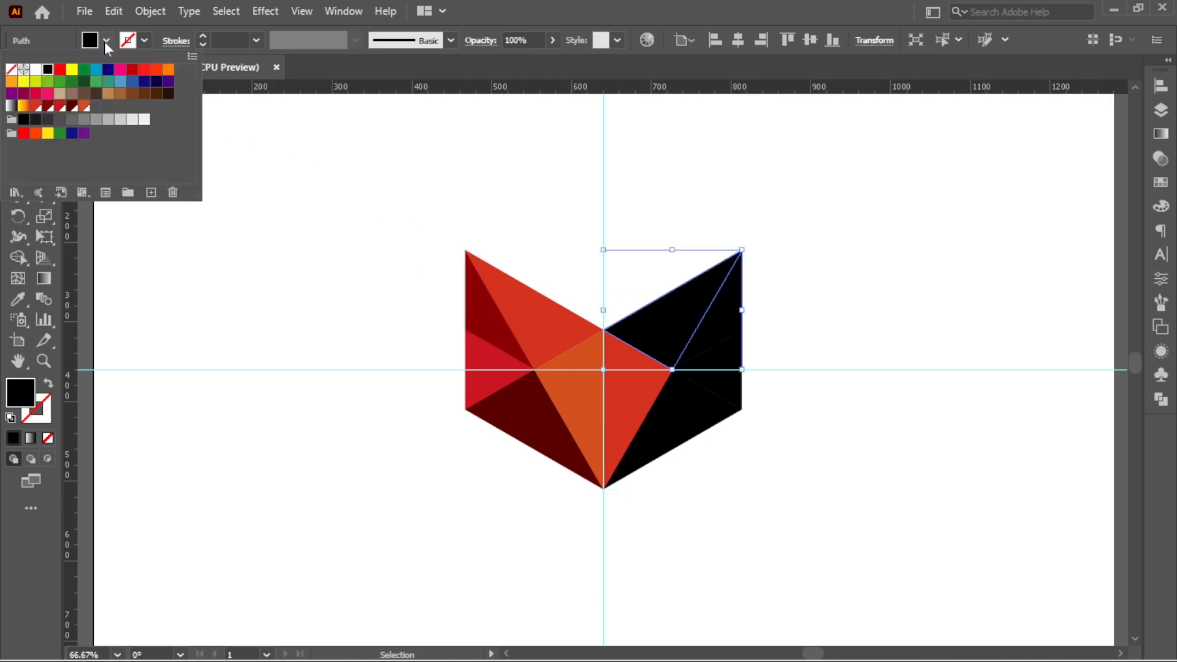
{"action": "left_click", "coordinate": [84, 105]}
{"action": "left_click", "coordinate": [625, 184]}
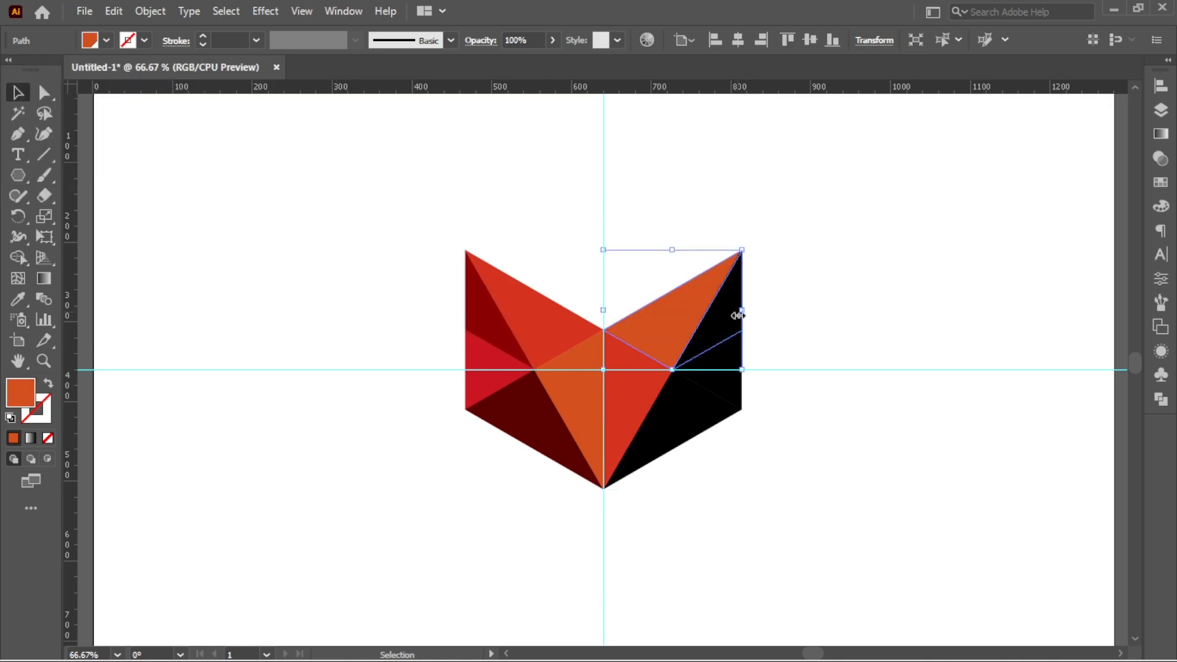
- Fill the right half's narrow upper outer triangle with dark red and the small outer-edge triangle below it with crimson R=204 G=22 B=34
{"action": "left_click", "coordinate": [729, 322]}
{"action": "left_click", "coordinate": [106, 39]}
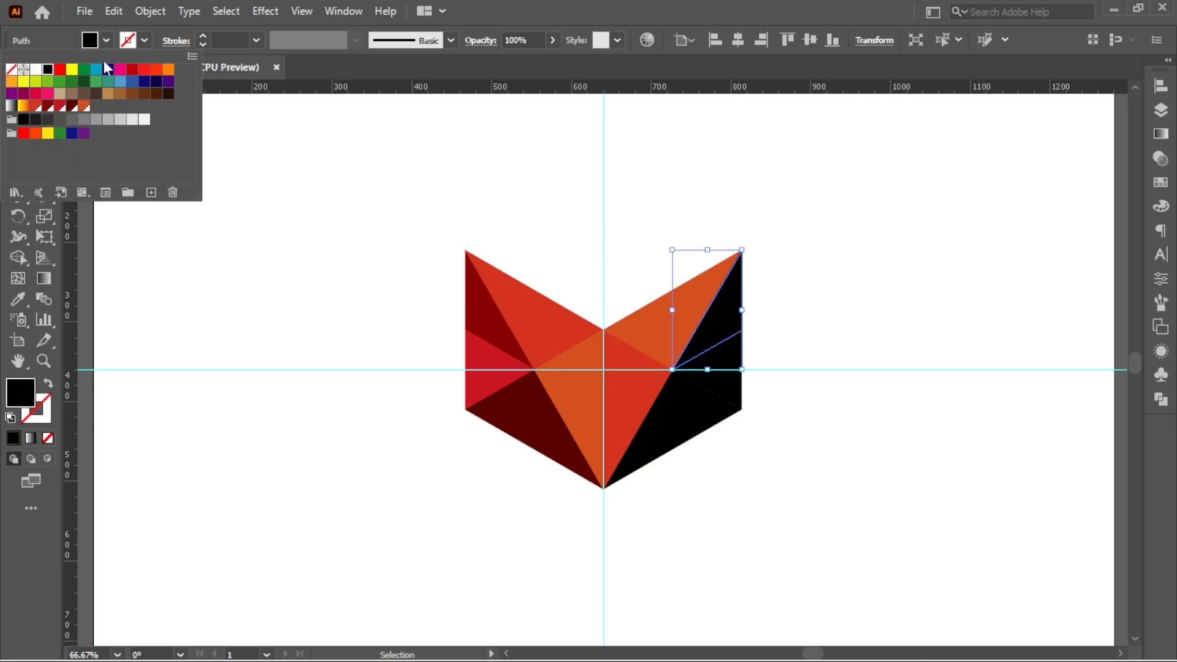
{"action": "left_click", "coordinate": [48, 106]}
{"action": "left_click", "coordinate": [786, 288]}
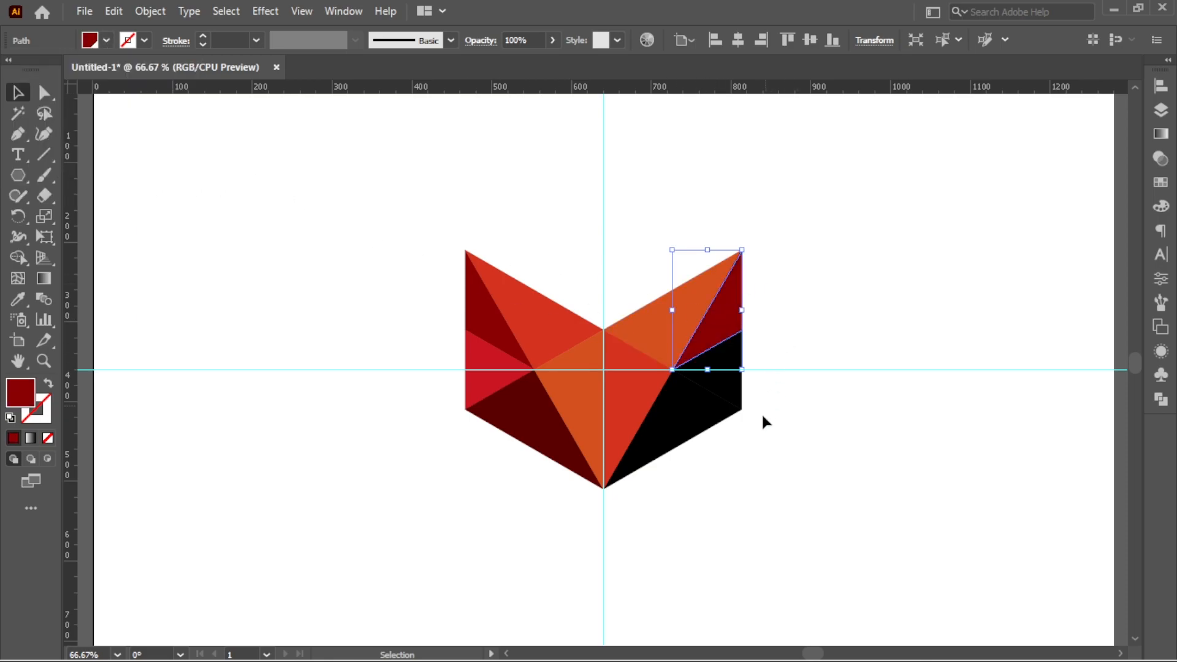
{"action": "left_click", "coordinate": [733, 396]}
{"action": "left_click", "coordinate": [106, 40]}
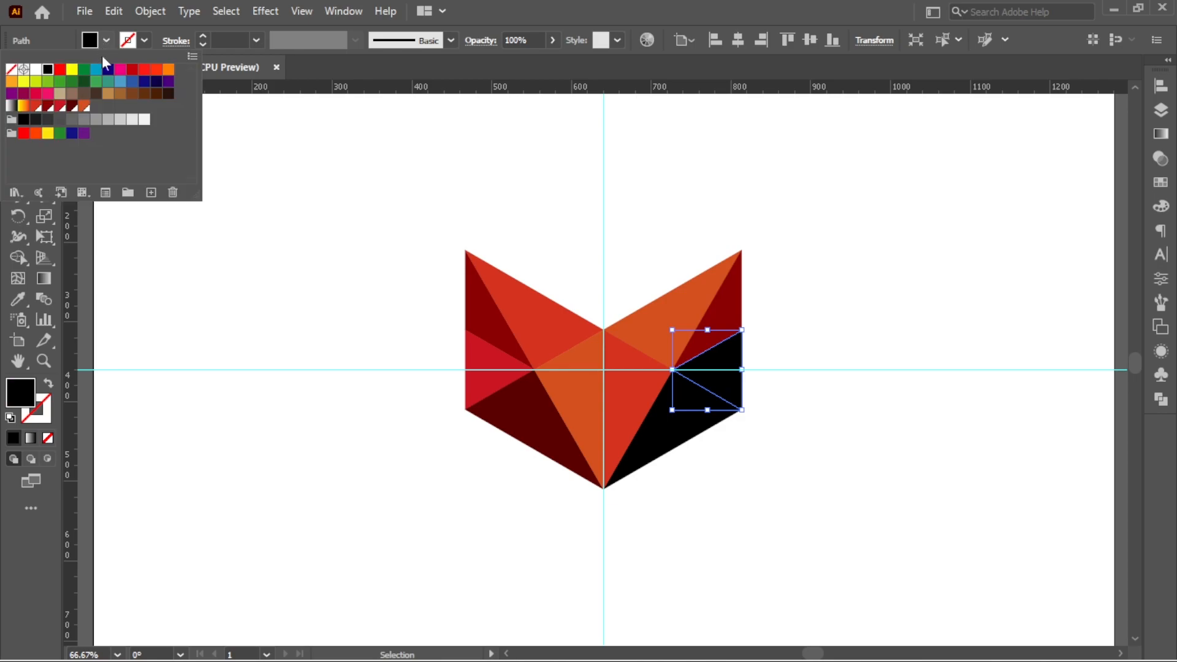
{"action": "left_click", "coordinate": [62, 107]}
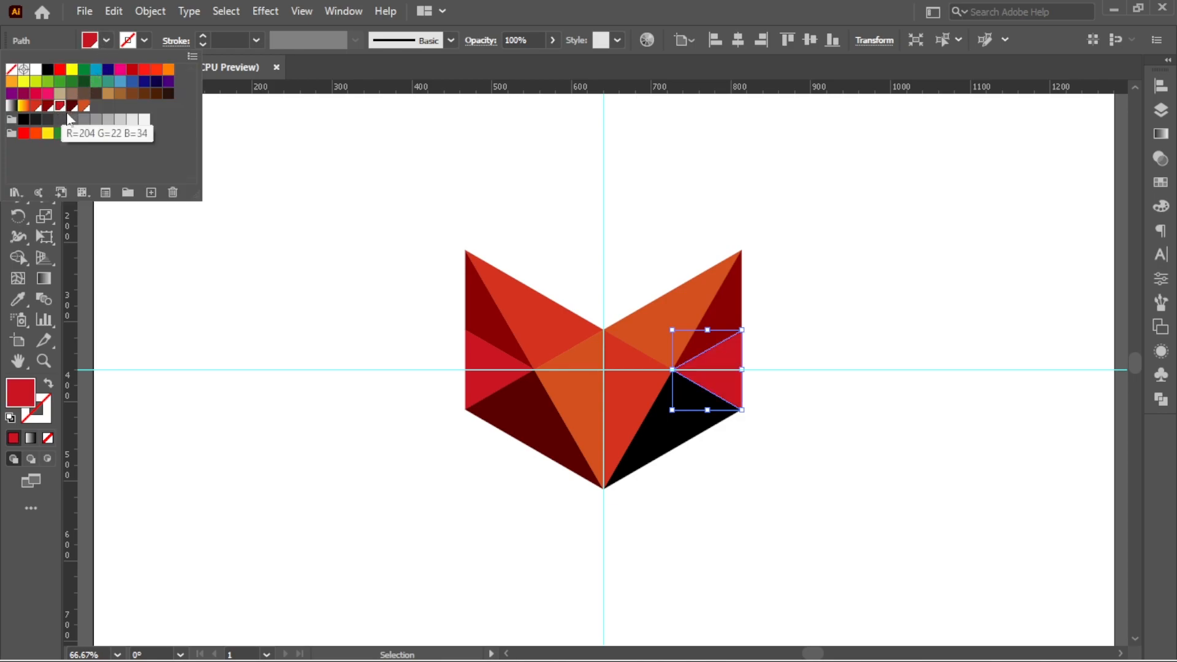
{"action": "left_click", "coordinate": [760, 482]}
{"action": "left_click", "coordinate": [758, 483]}
- Fill the right half's remaining black lower triangle with the darkest maroon swatch and deselect
{"action": "left_click", "coordinate": [670, 438]}
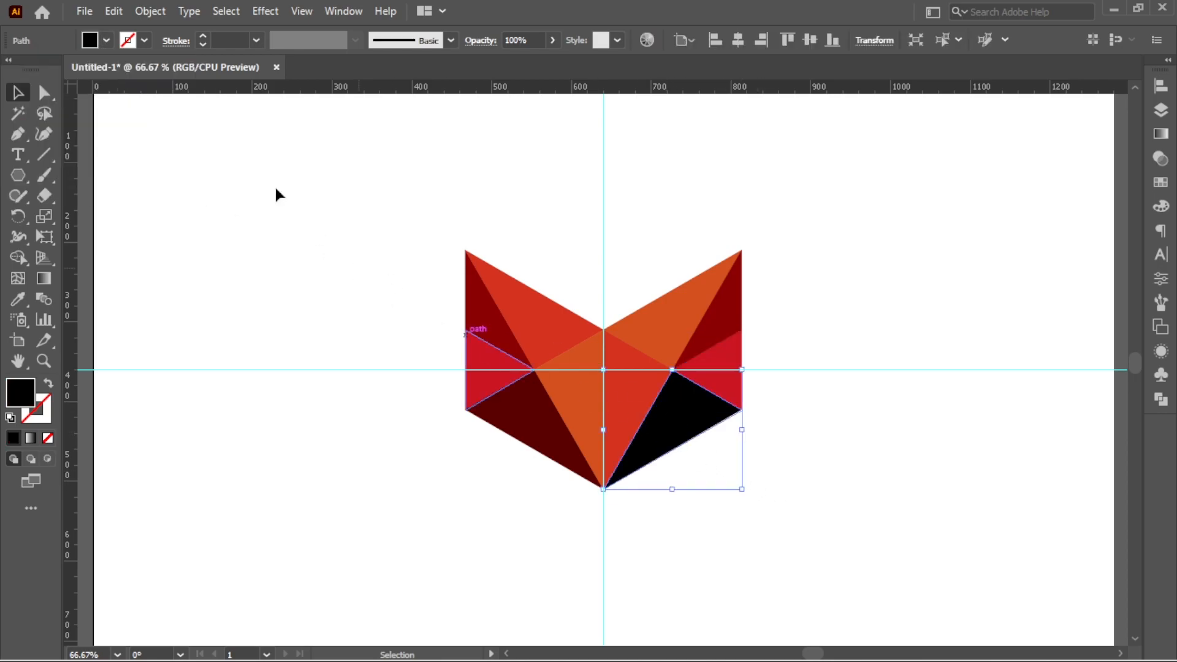
{"action": "left_click", "coordinate": [106, 40]}
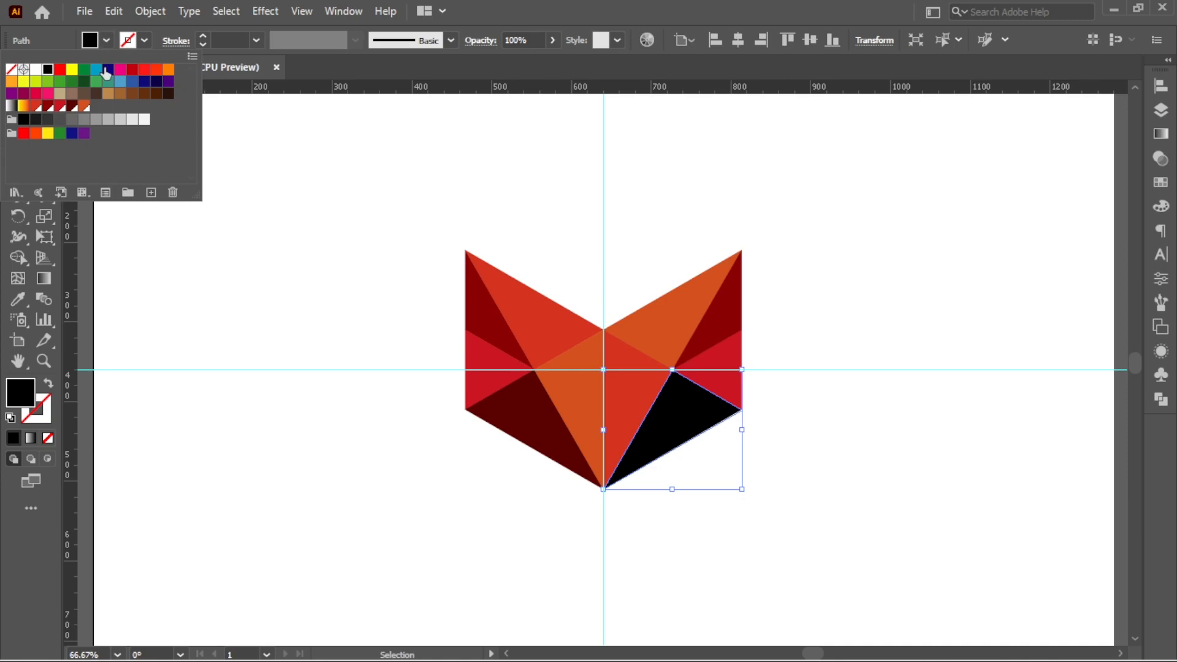
{"action": "left_click", "coordinate": [73, 107]}
{"action": "left_click", "coordinate": [770, 555]}
{"action": "left_click", "coordinate": [764, 508]}
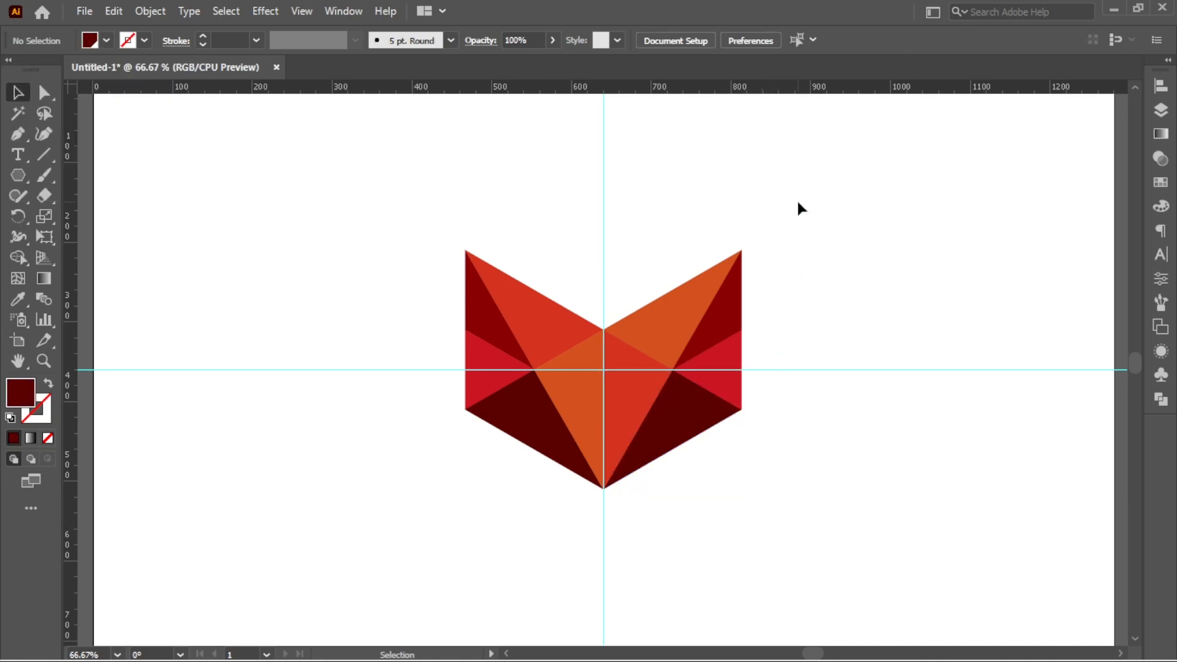
- Group all the coloured shapes and enlarge the group proportionally from its centre to about 1.6 times its size
{"action": "left_click_drag", "start_coordinate": [825, 188], "coordinate": [403, 507]}
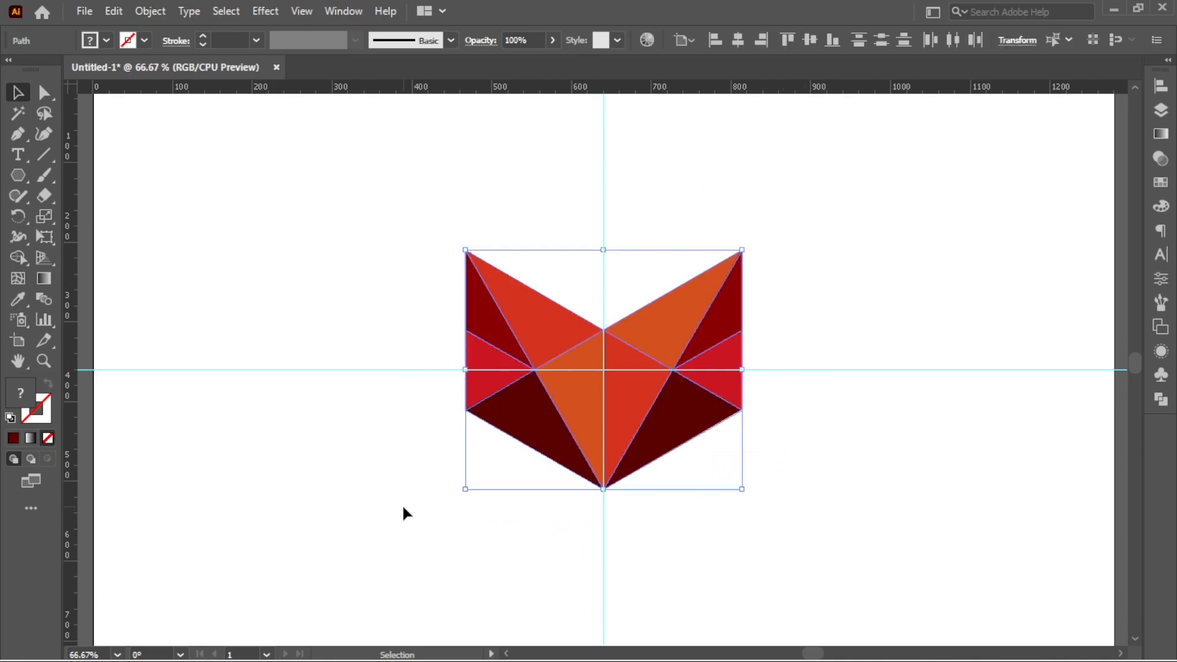
{"action": "left_click", "coordinate": [150, 11]}
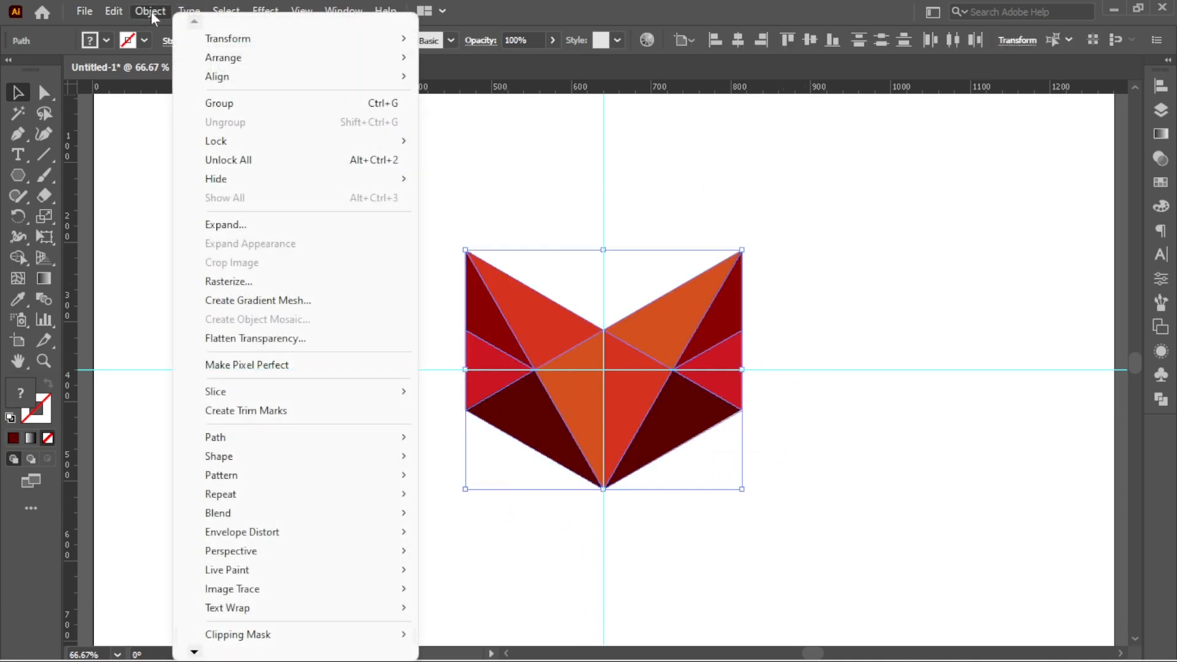
{"action": "left_click", "coordinate": [226, 103]}
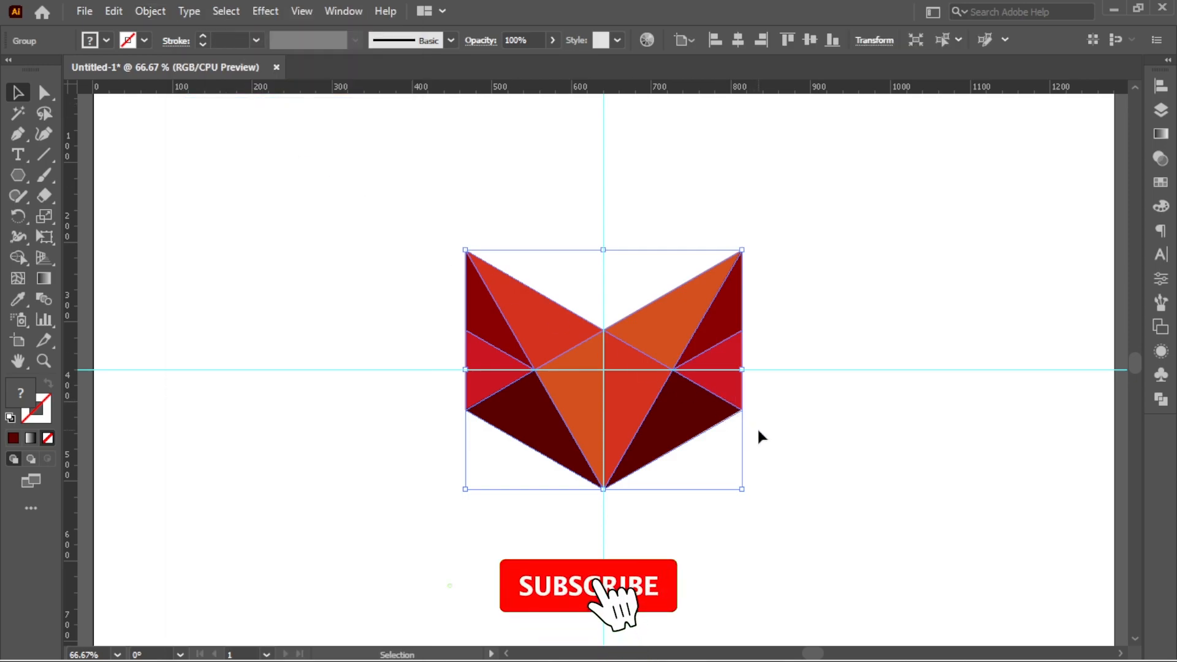
{"action": "left_click_drag", "start_coordinate": [742, 490], "coordinate": [830, 565]}
{"action": "left_click", "coordinate": [906, 499]}
- Delete the horizontal and vertical guides that cross the artboard
{"action": "key", "text": "a"}
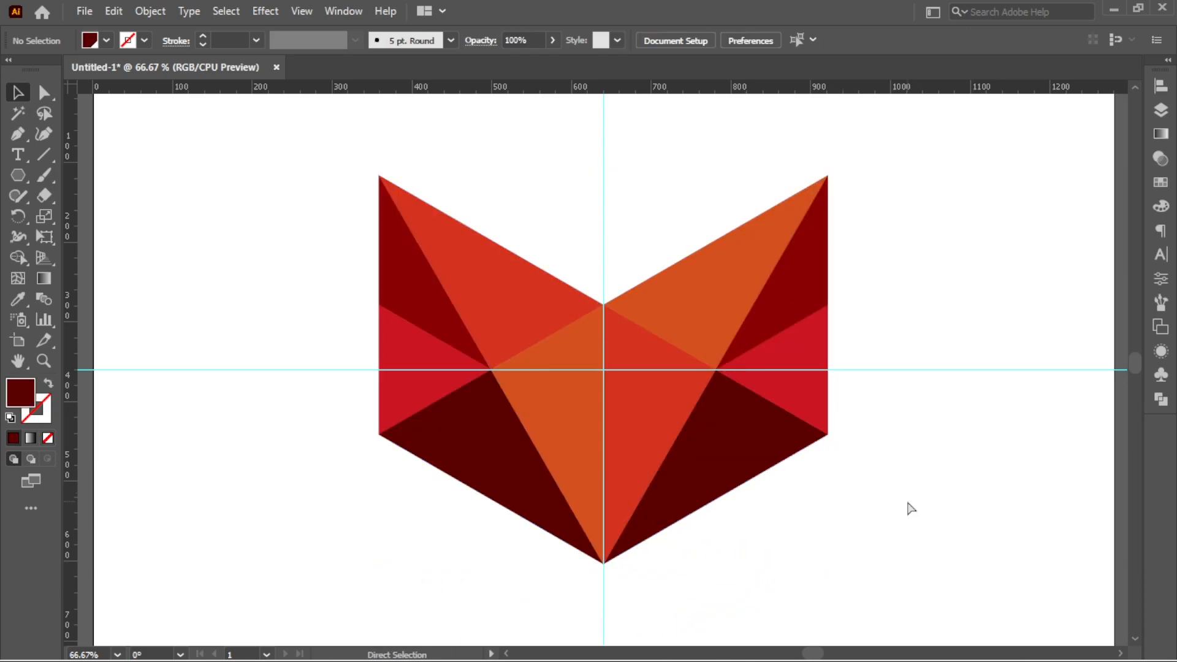
{"action": "key", "text": "ctrl+0"}
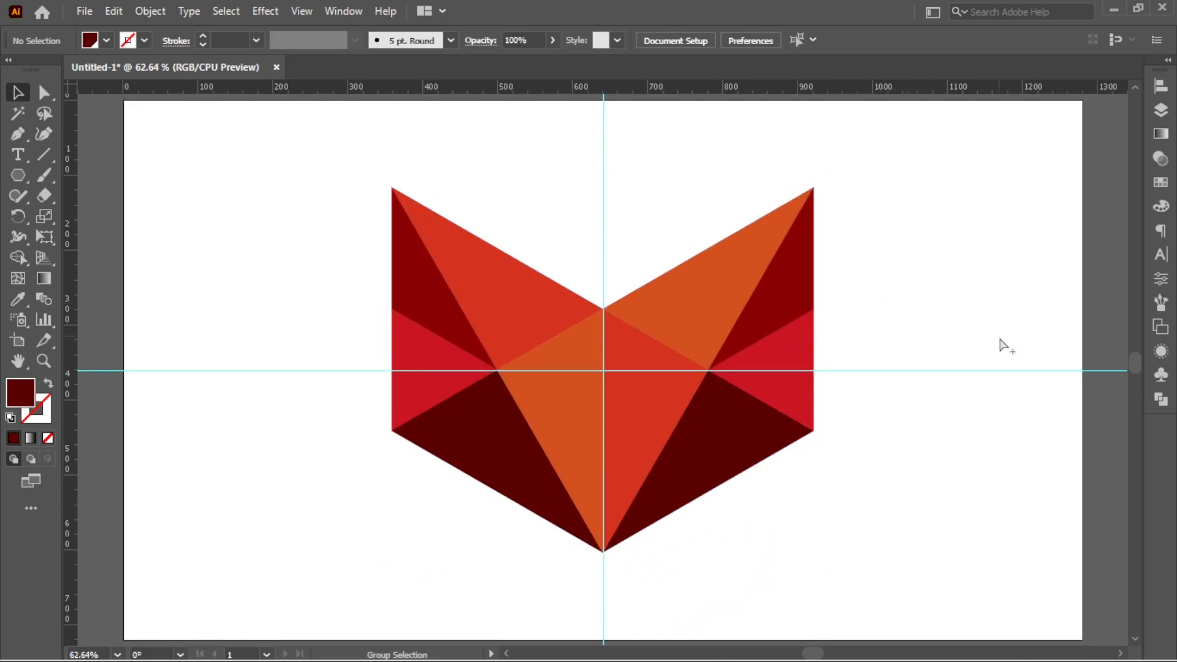
{"action": "left_click", "coordinate": [1017, 370]}
{"action": "key", "text": "Delete"}
{"action": "left_click_drag", "start_coordinate": [662, 158], "coordinate": [531, 192]}
{"action": "key", "text": "Delete"}
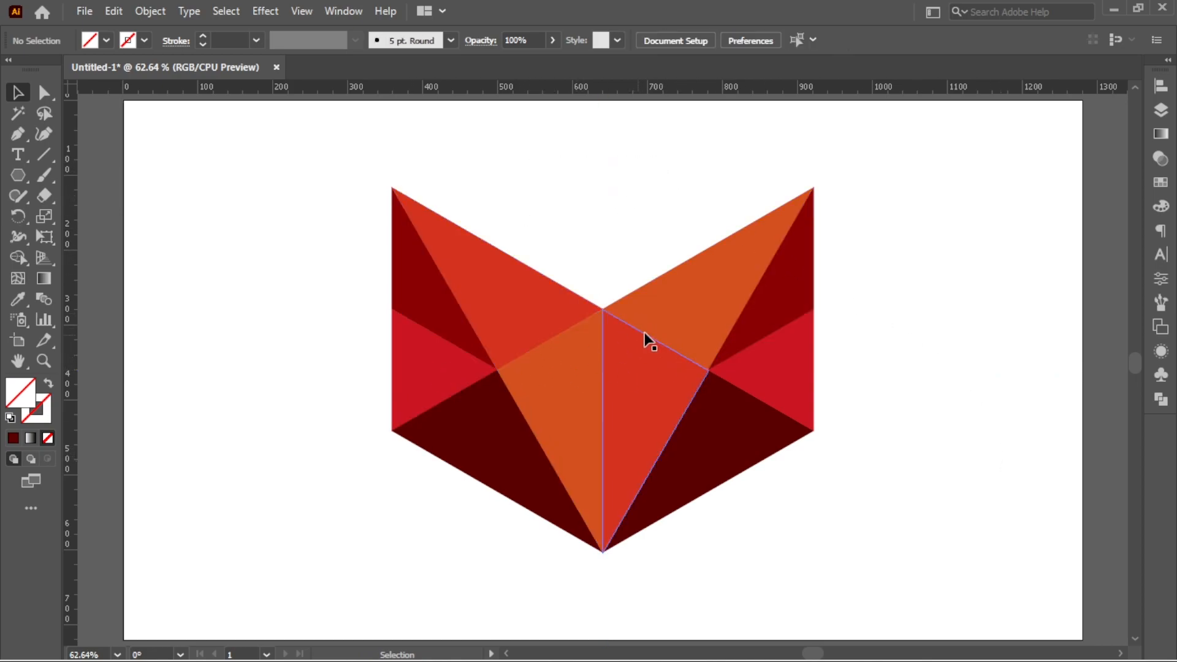
- Shrink the logo group proportionally from its centre to about 80% and centre it horizontally and vertically on the artboard
{"action": "left_click", "coordinate": [764, 286]}
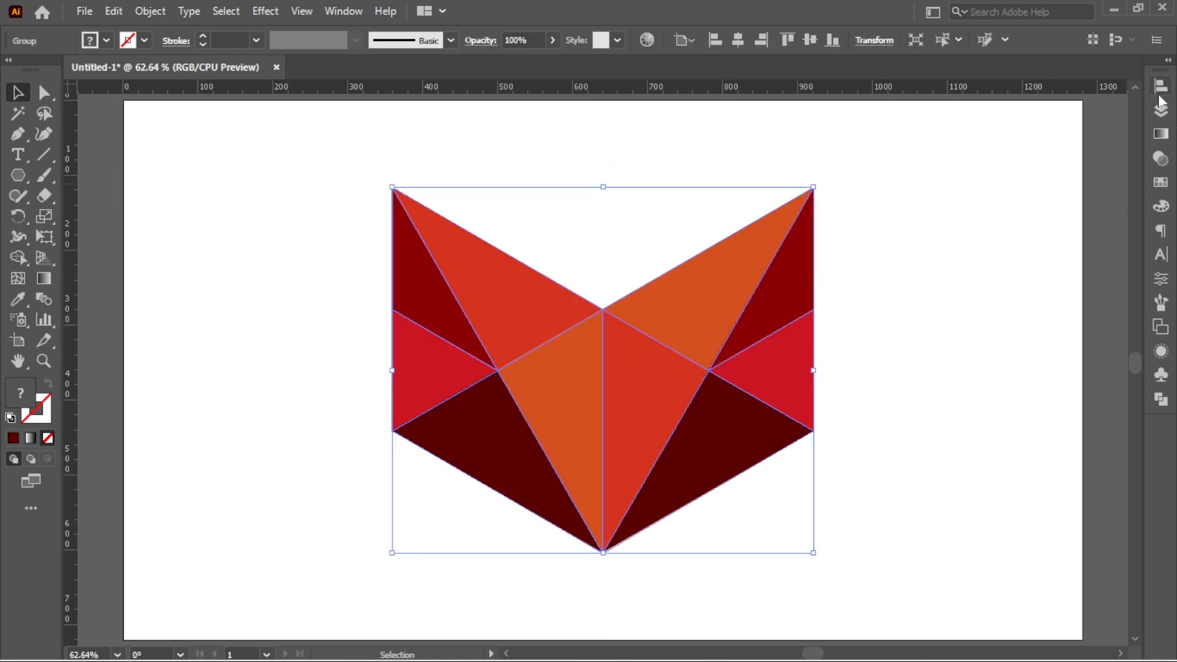
{"action": "left_click_drag", "start_coordinate": [813, 186], "coordinate": [775, 222]}
{"action": "left_click", "coordinate": [693, 249]}
{"action": "left_click_drag", "start_coordinate": [334, 219], "coordinate": [722, 449]}
{"action": "left_click", "coordinate": [738, 41]}
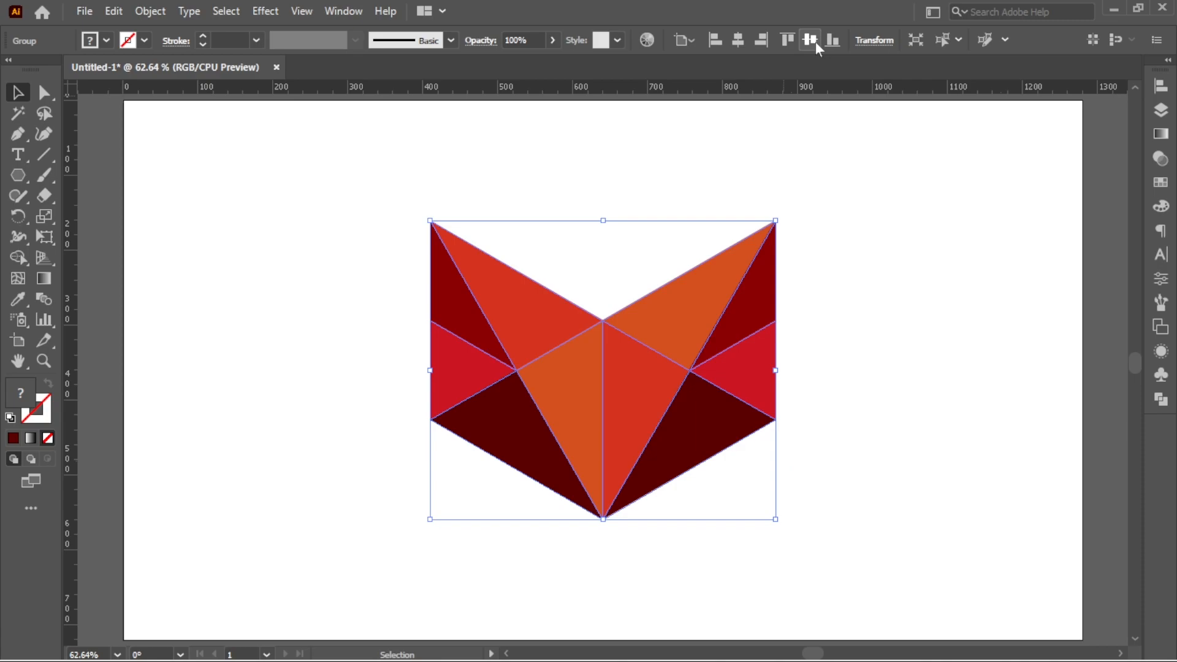
{"action": "left_click", "coordinate": [858, 184]}
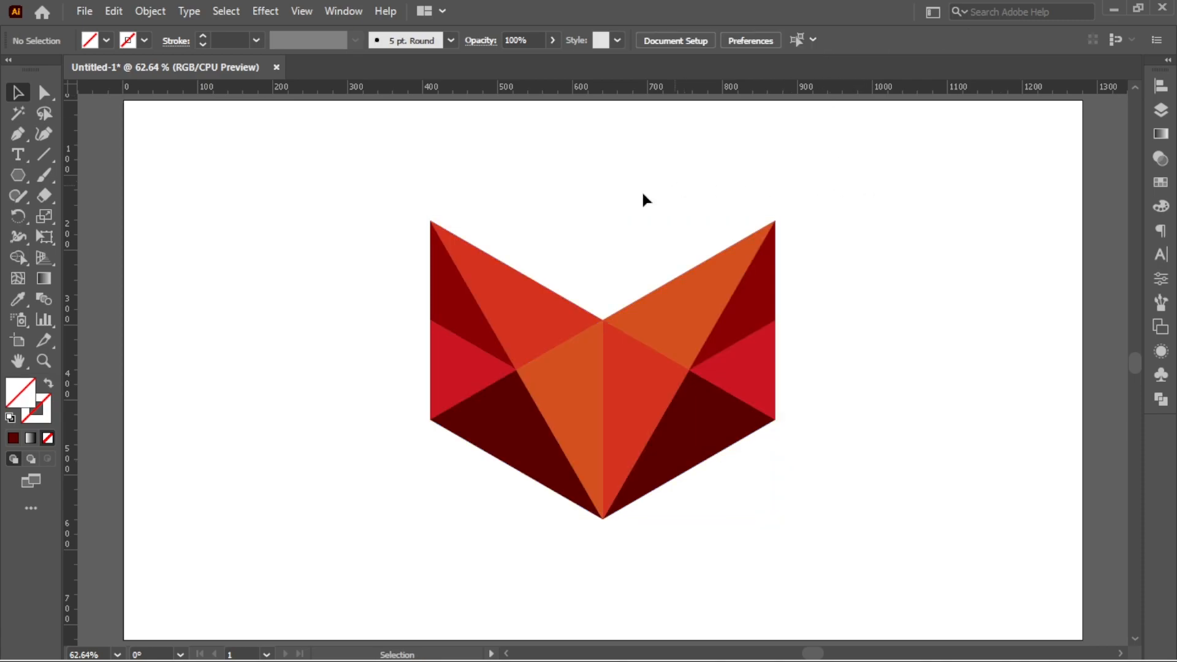
- Draw a rectangle covering the whole artboard and send it to the back behind the logo
{"action": "left_click_drag", "start_coordinate": [23, 174], "coordinate": [68, 174]}
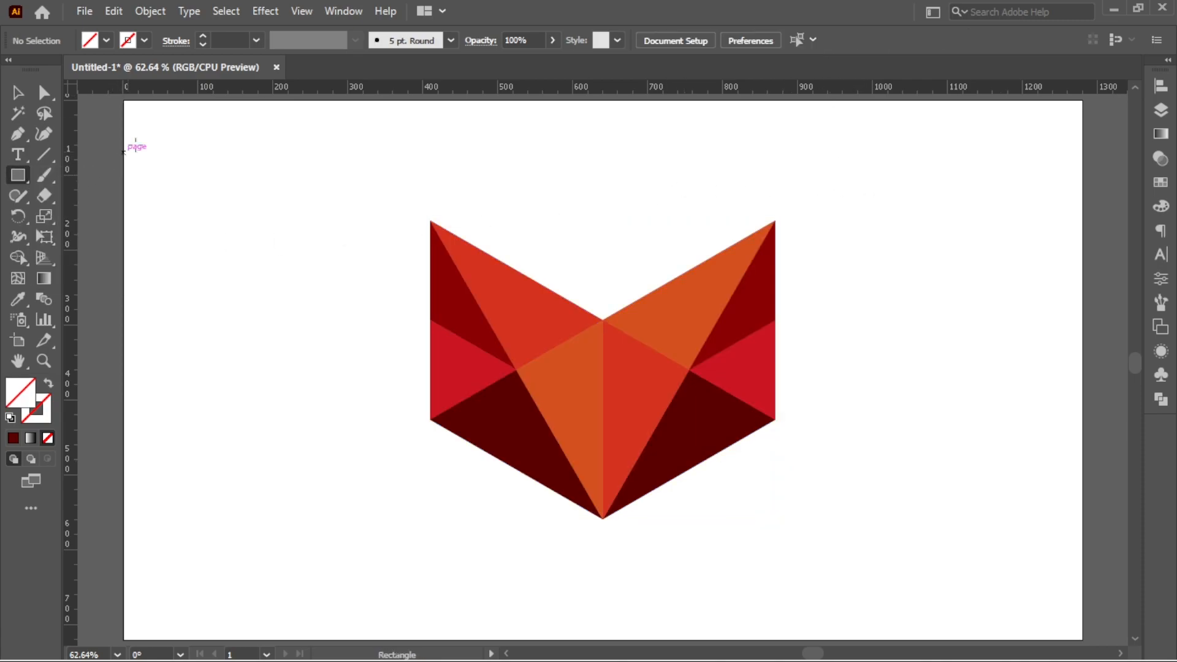
{"action": "left_click_drag", "start_coordinate": [126, 104], "coordinate": [1083, 639]}
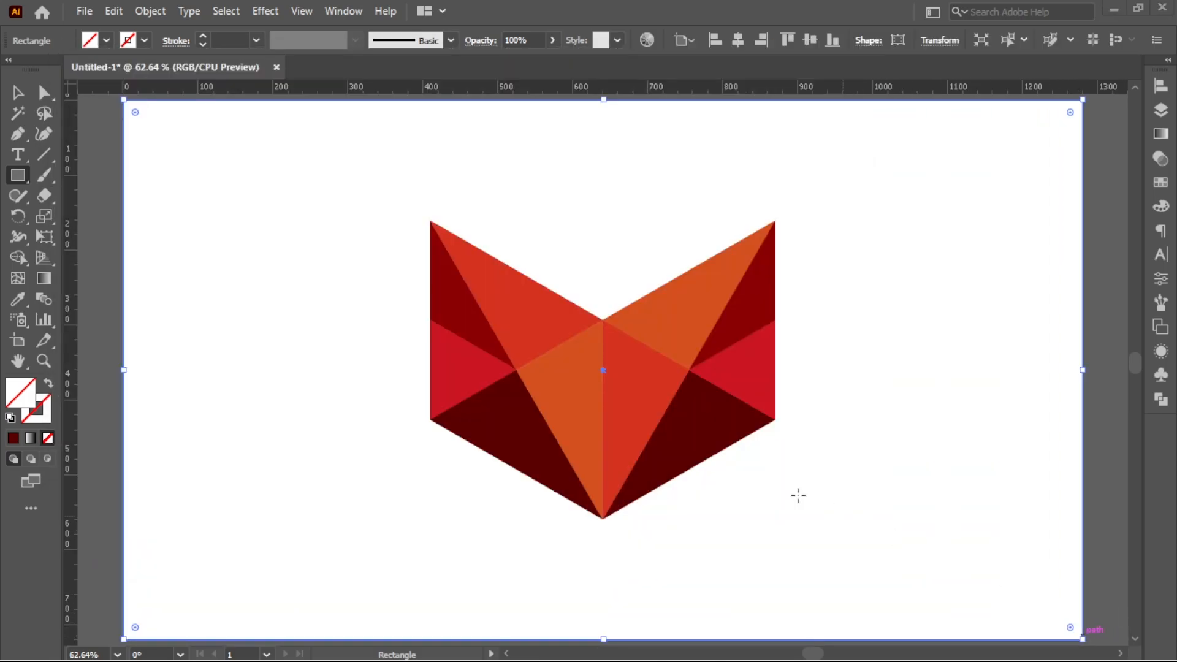
{"action": "left_click", "coordinate": [17, 92]}
{"action": "right_click", "coordinate": [348, 162]}
{"action": "mouse_move", "coordinate": [513, 484]}
{"action": "left_click", "coordinate": [598, 539]}
- Fill the background rectangle with a very dark brown swatch, trying lighter browns first, and deselect it
{"action": "left_click", "coordinate": [106, 41]}
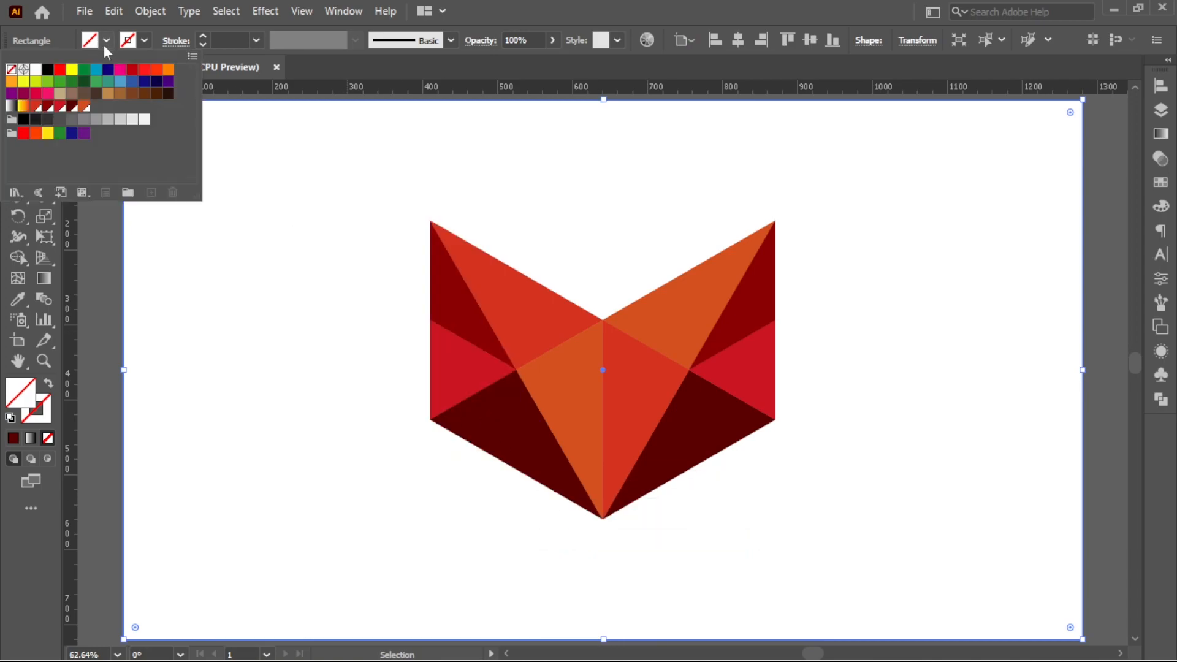
{"action": "left_click", "coordinate": [121, 95]}
{"action": "left_click", "coordinate": [133, 96]}
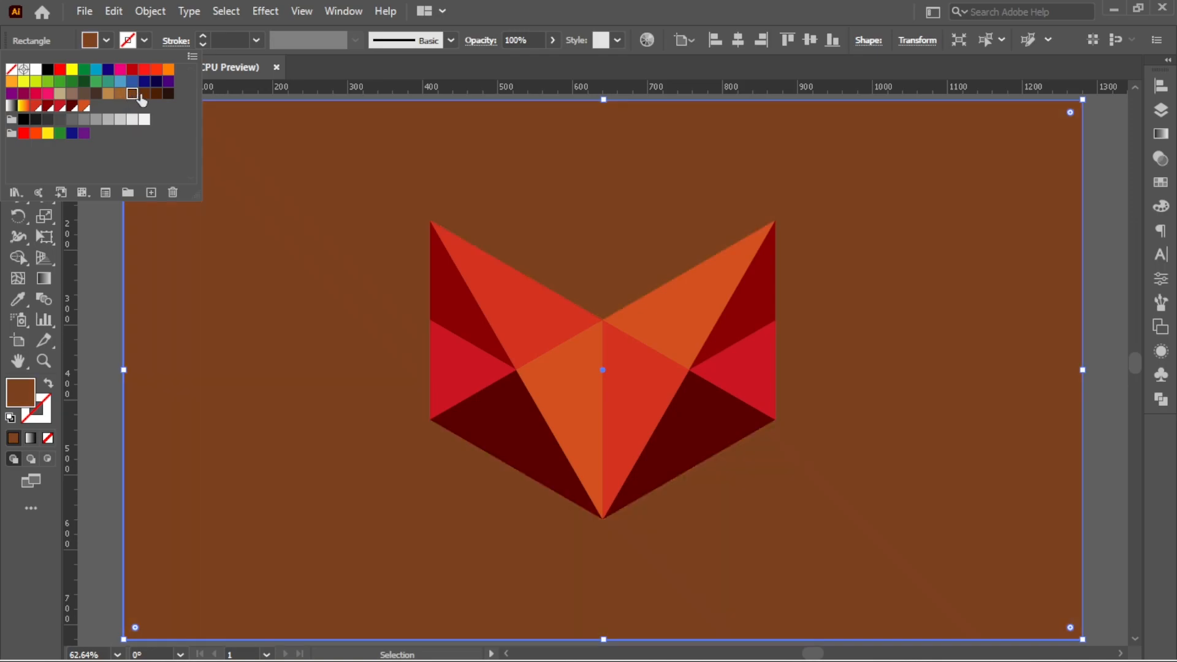
{"action": "left_click", "coordinate": [144, 94]}
{"action": "left_click", "coordinate": [156, 93]}
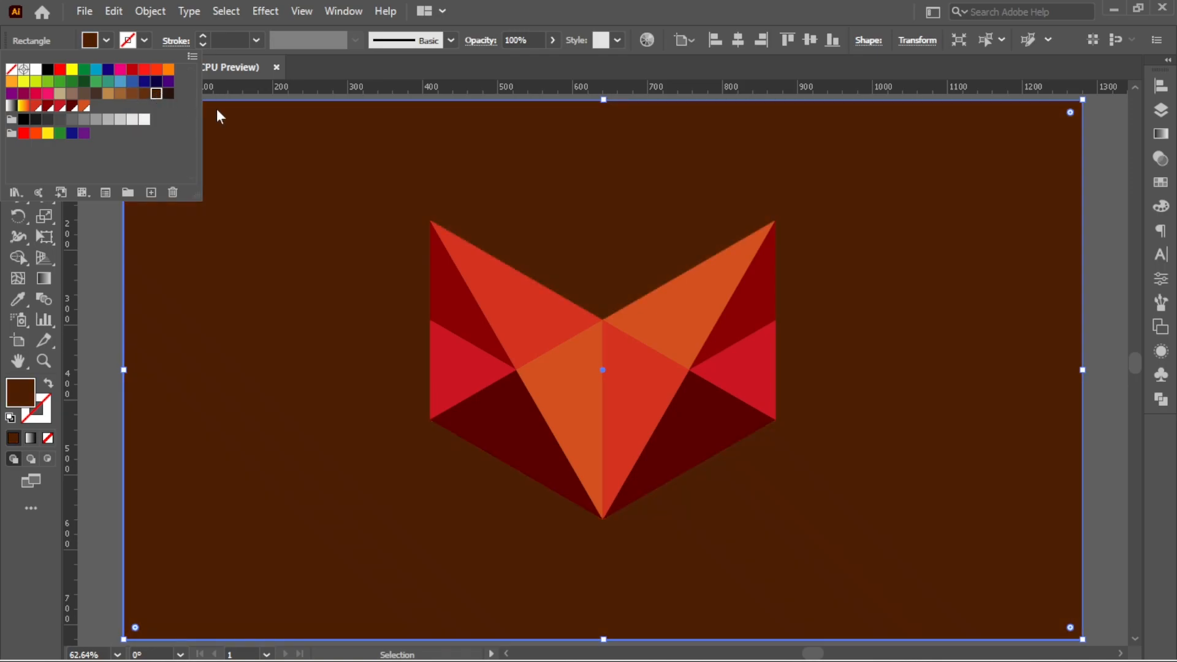
{"action": "left_click", "coordinate": [1099, 215]}
{"action": "left_click", "coordinate": [1098, 216]}
{"action": "key", "text": "a"}
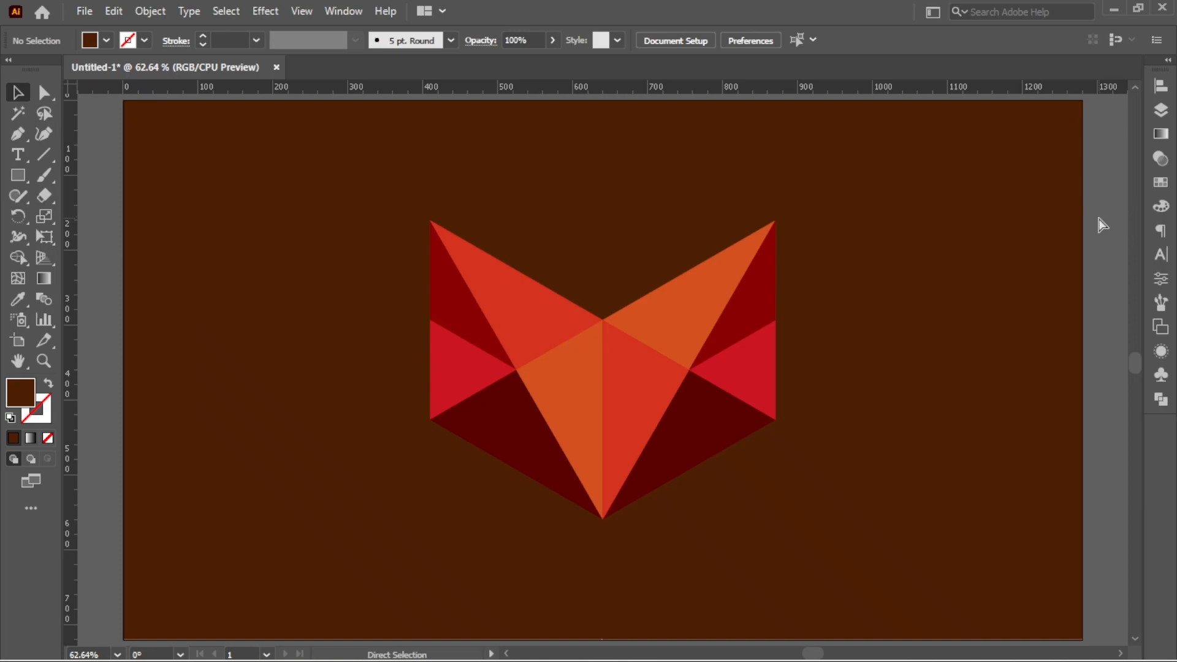
{"action": "key", "text": "v"}
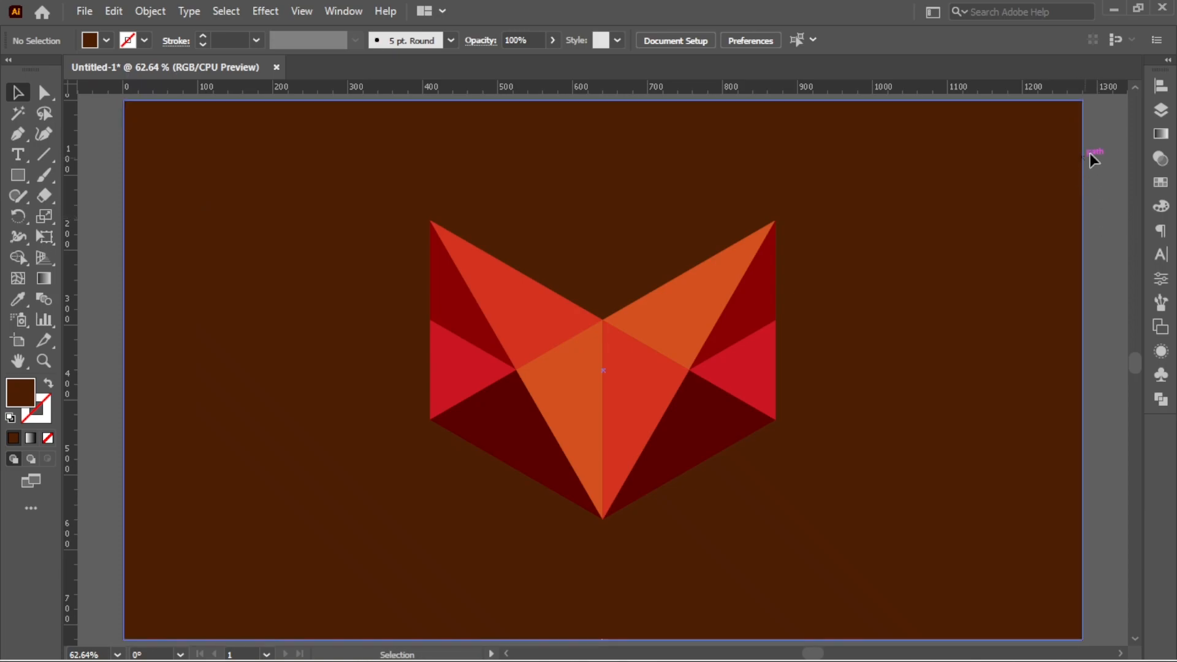